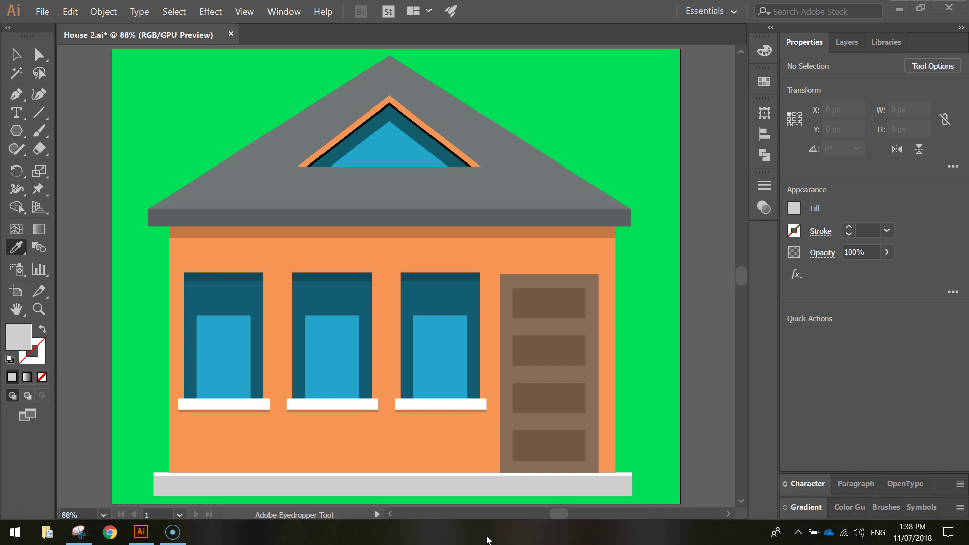
Open the New Document dialog from File > New
left_click(40, 14)
left_click(51, 25)
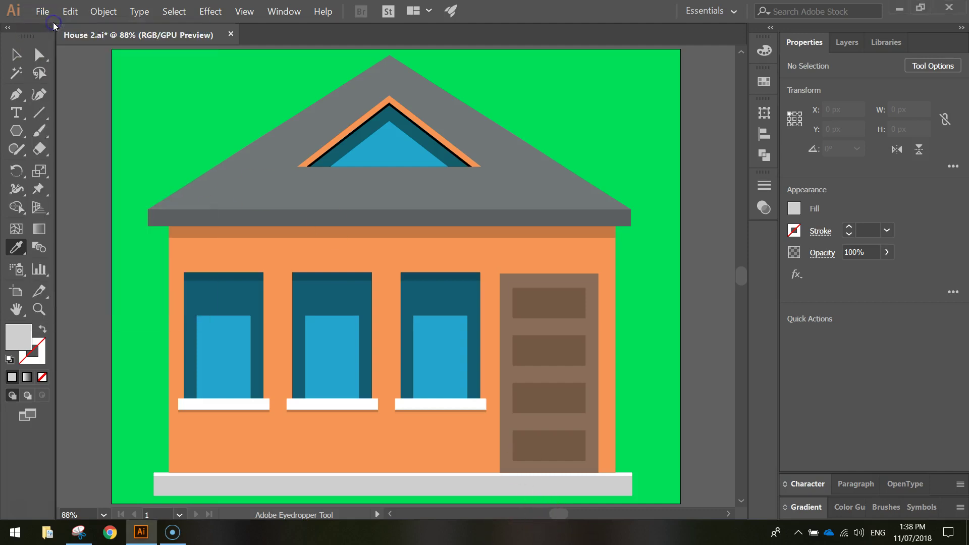
Create a blank document from the Web 1280 x 1024 px preset
left_click(451, 49)
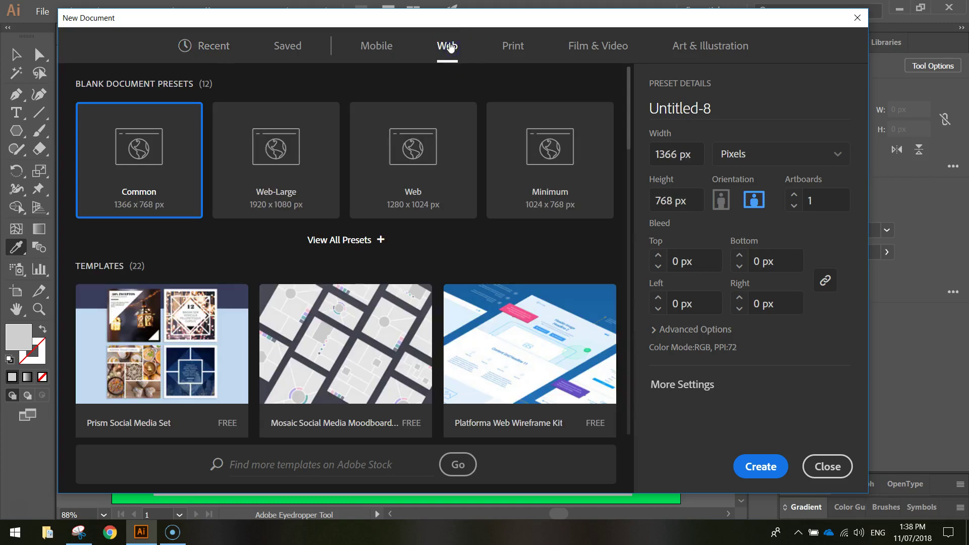
left_click(396, 139)
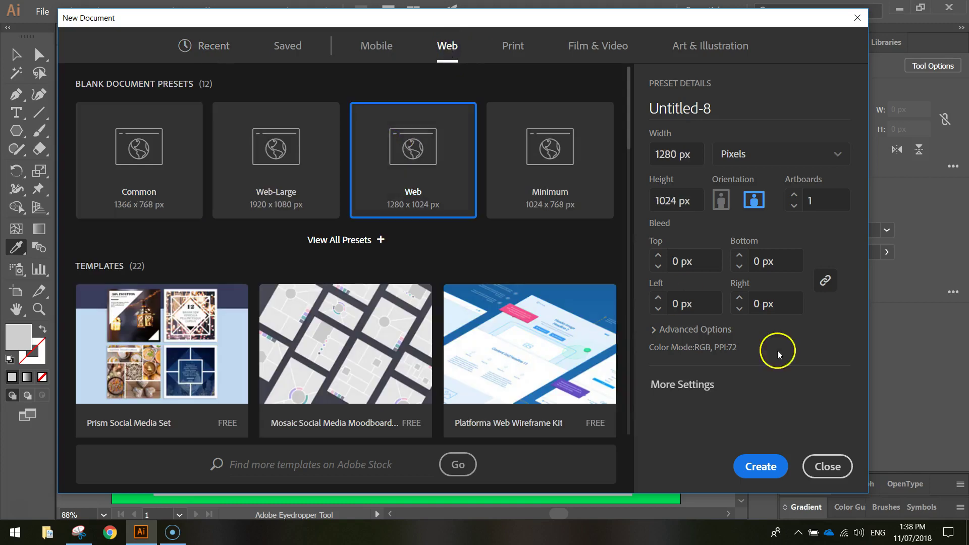
left_click(738, 463)
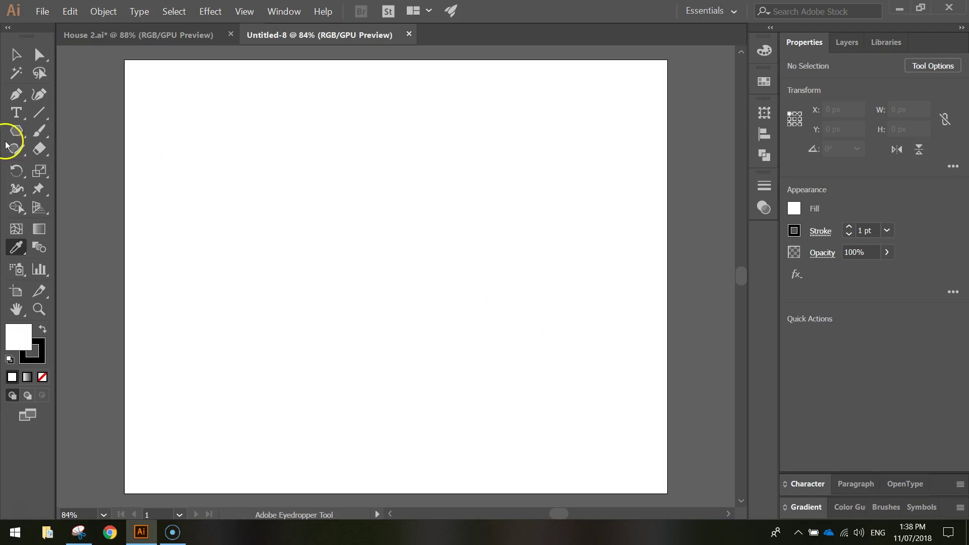
Set up the Rectangle tool with a bright green fill and no stroke
left_click_drag(16, 131, 49, 131)
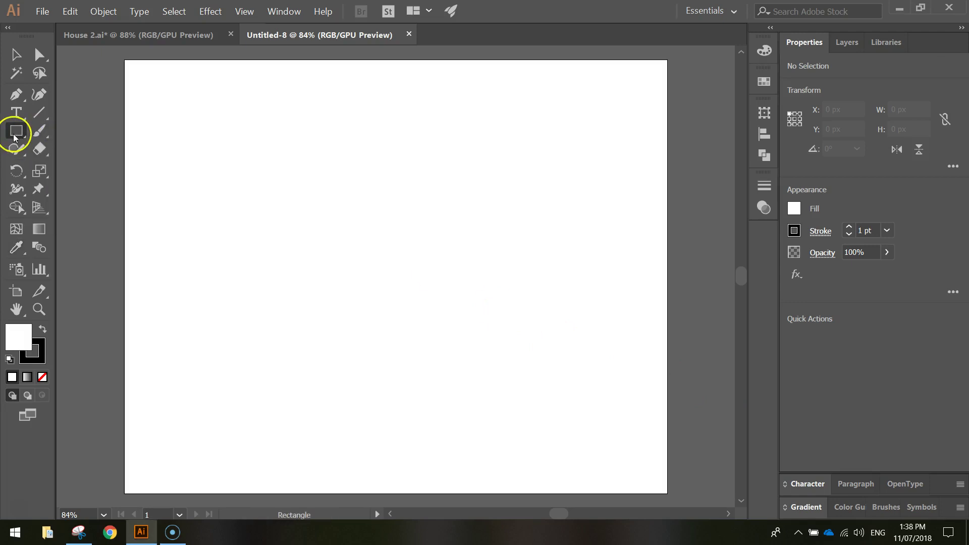
left_click(791, 209)
left_click(673, 371)
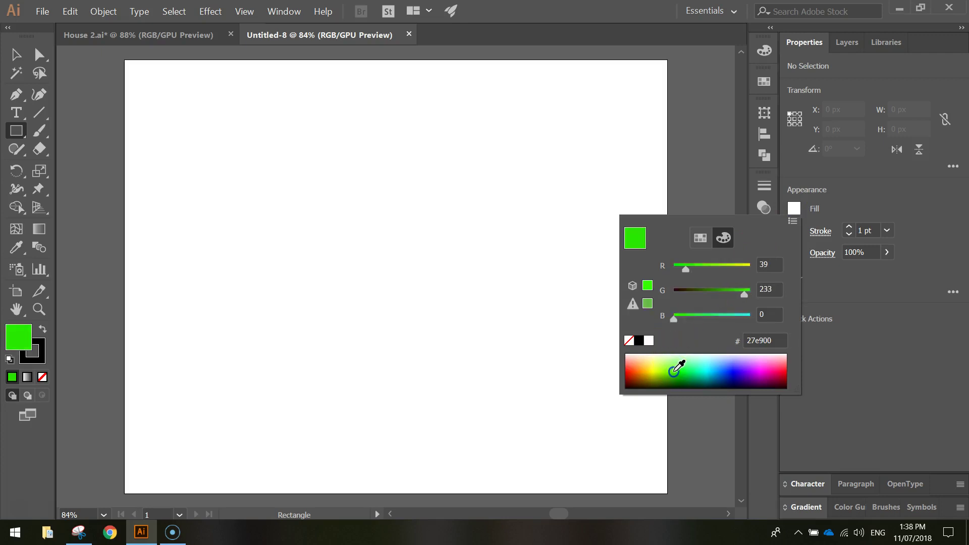
left_click_drag(694, 272, 733, 291)
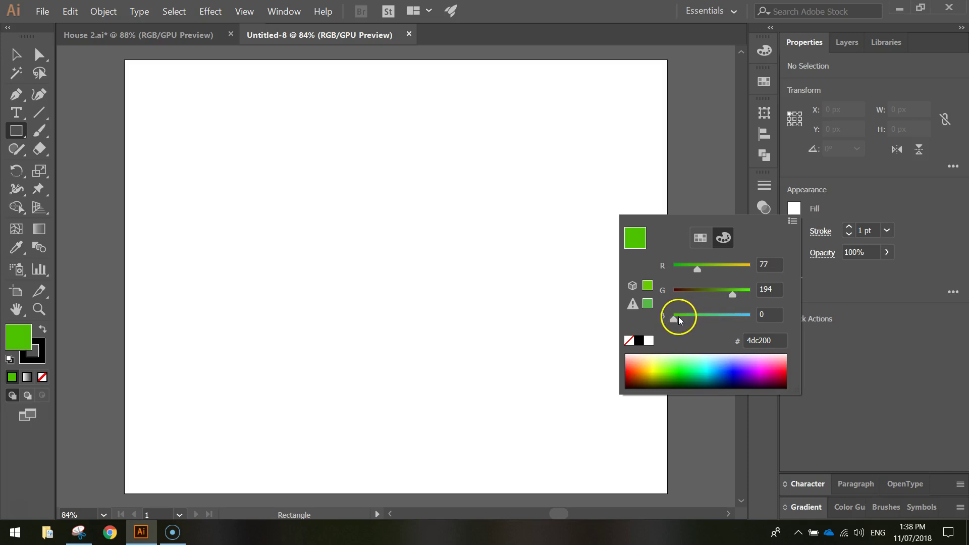
left_click_drag(678, 317, 686, 318)
left_click(811, 307)
left_click(793, 231)
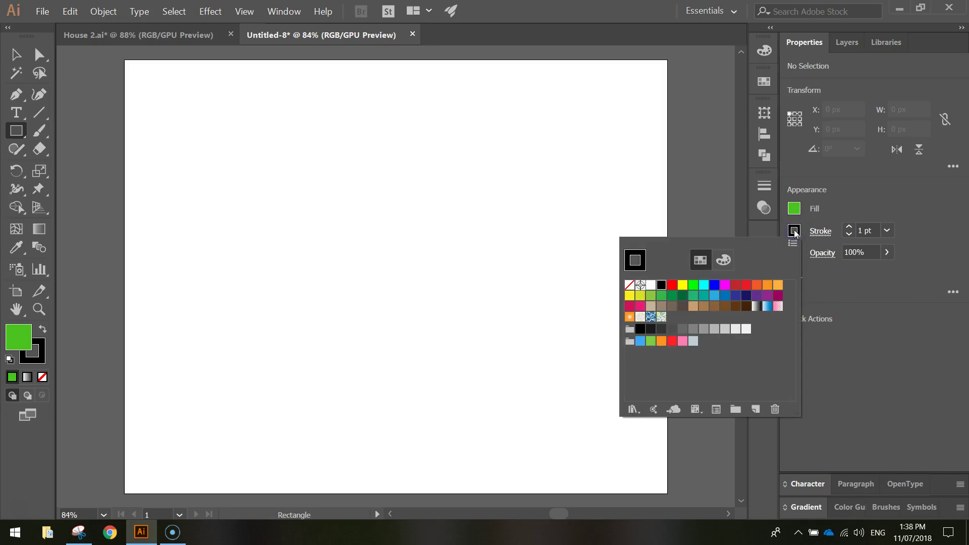
left_click(629, 285)
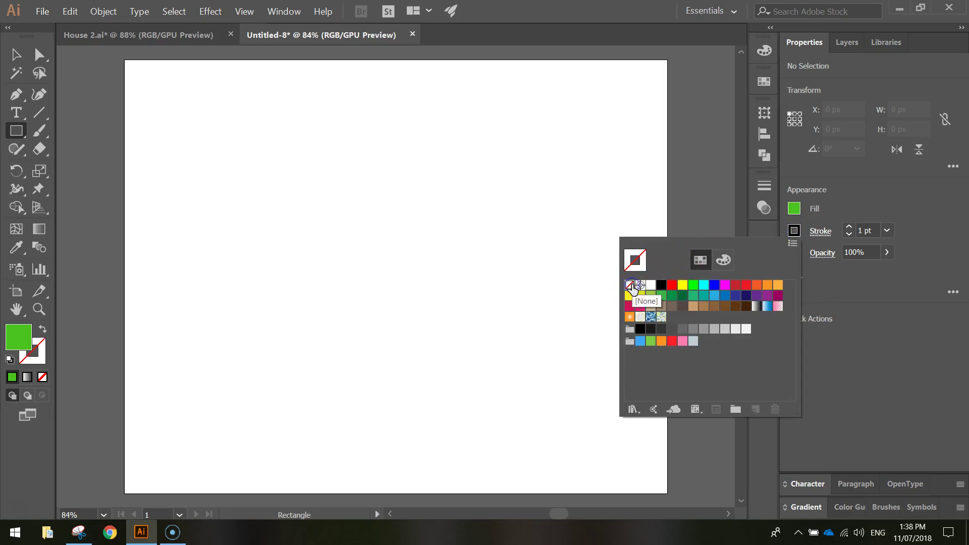
left_click(836, 280)
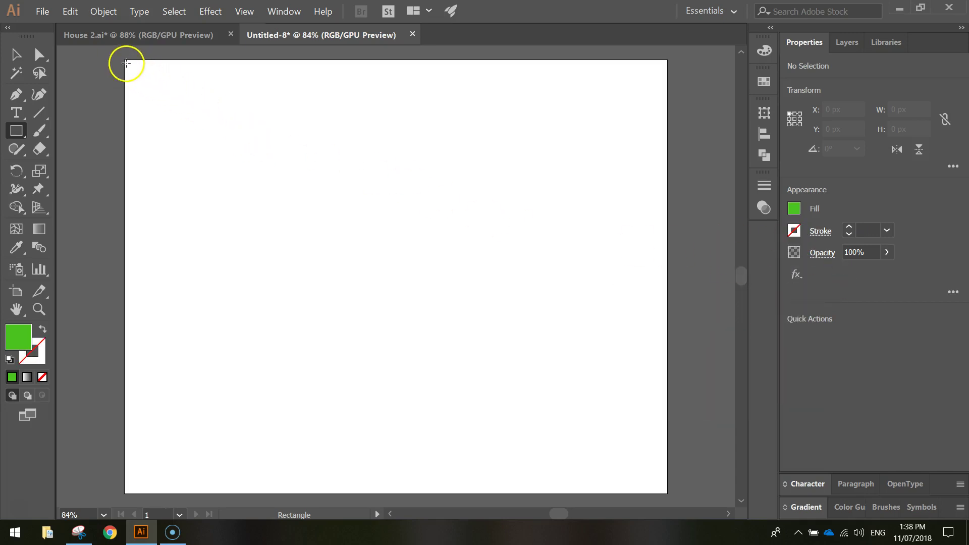
Draw a rectangle over the whole artboard and brighten its green to #4adb1e
left_click_drag(126, 61, 667, 493)
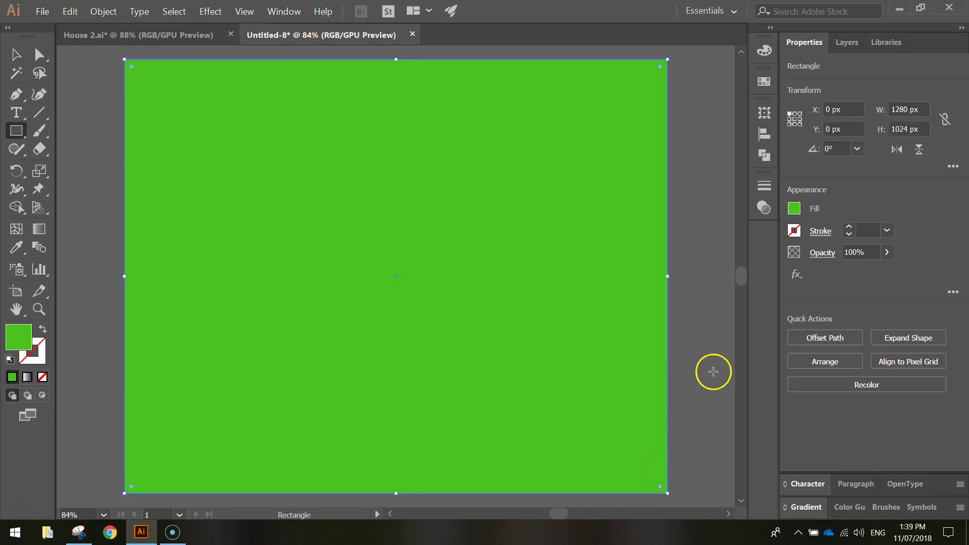
left_click(794, 209)
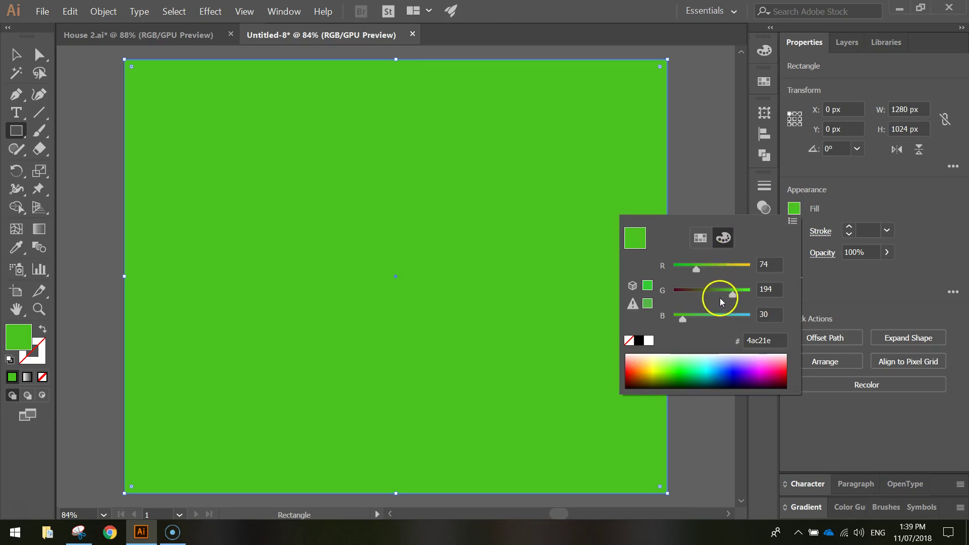
left_click_drag(738, 297, 738, 297)
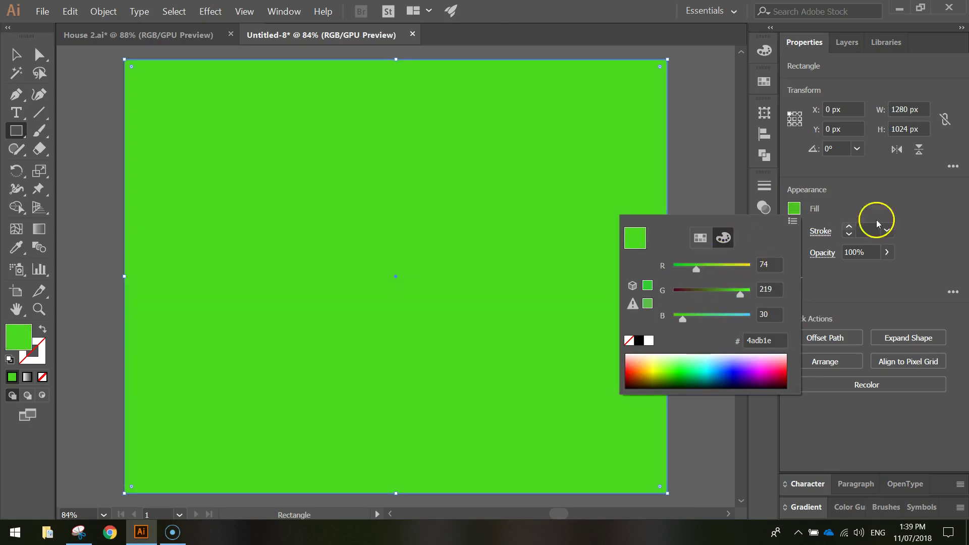
left_click(892, 199)
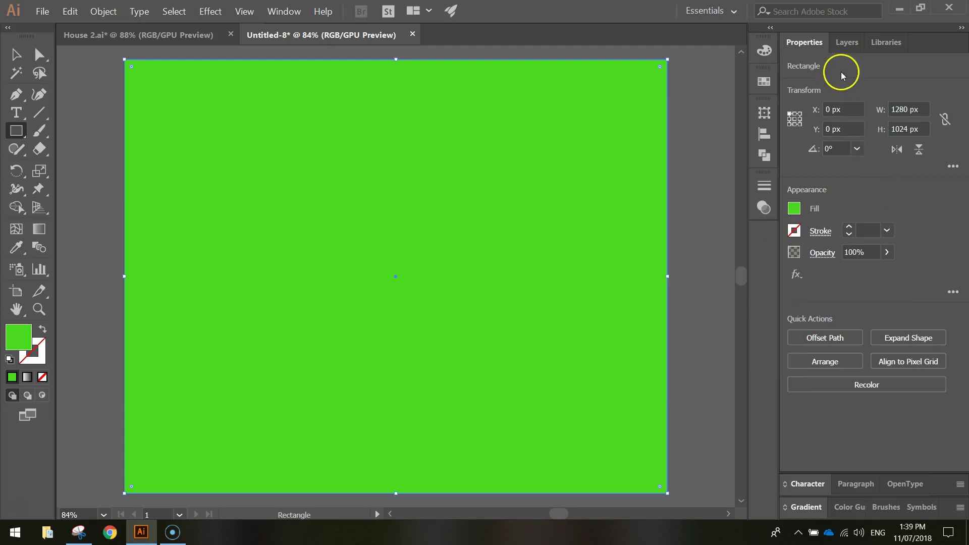
Lock the background <Rectangle> under Layer 1 in the Layers panel
left_click(848, 44)
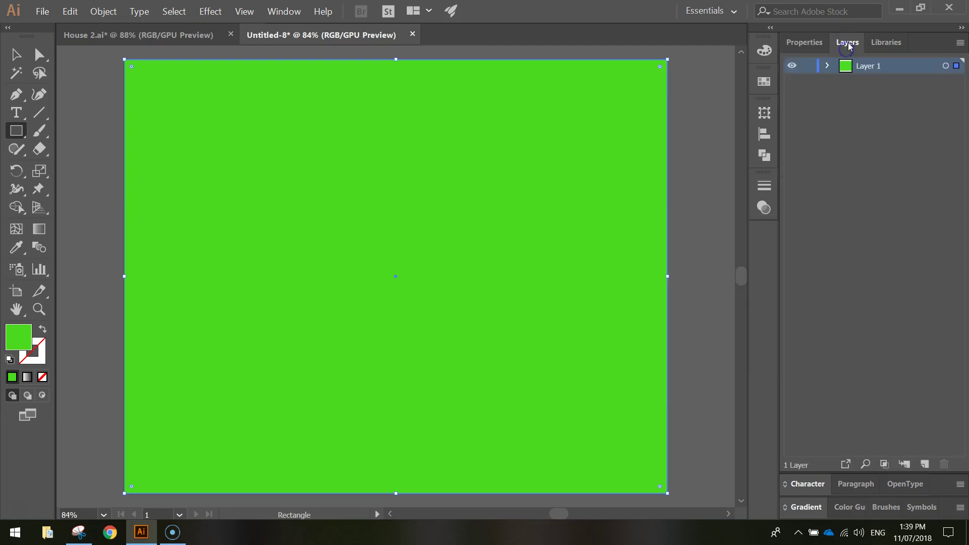
left_click(827, 66)
left_click(892, 86)
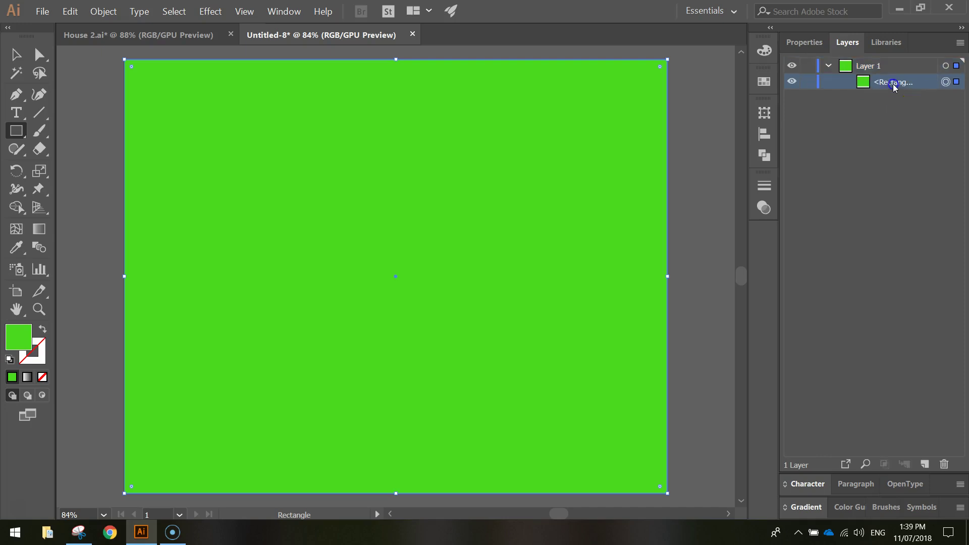
left_click(808, 82)
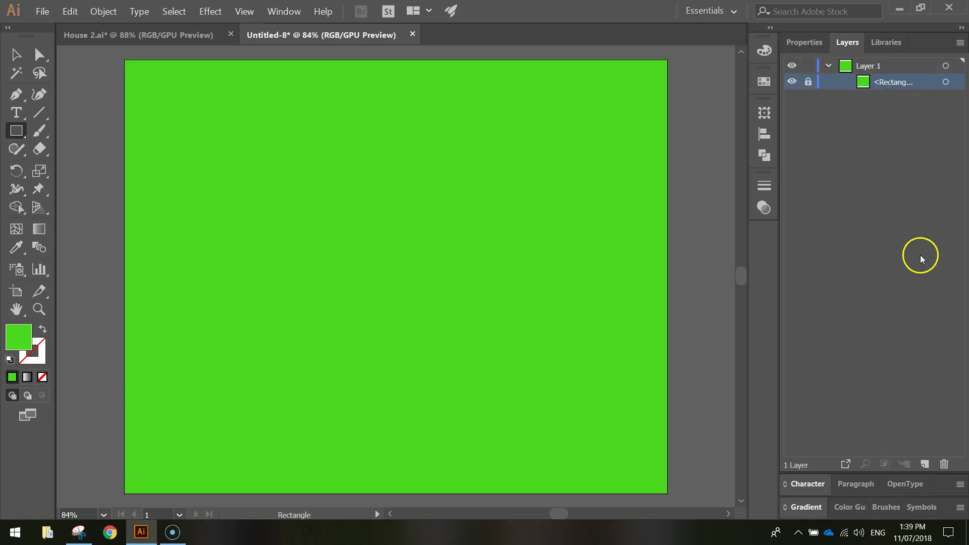
left_click(808, 86)
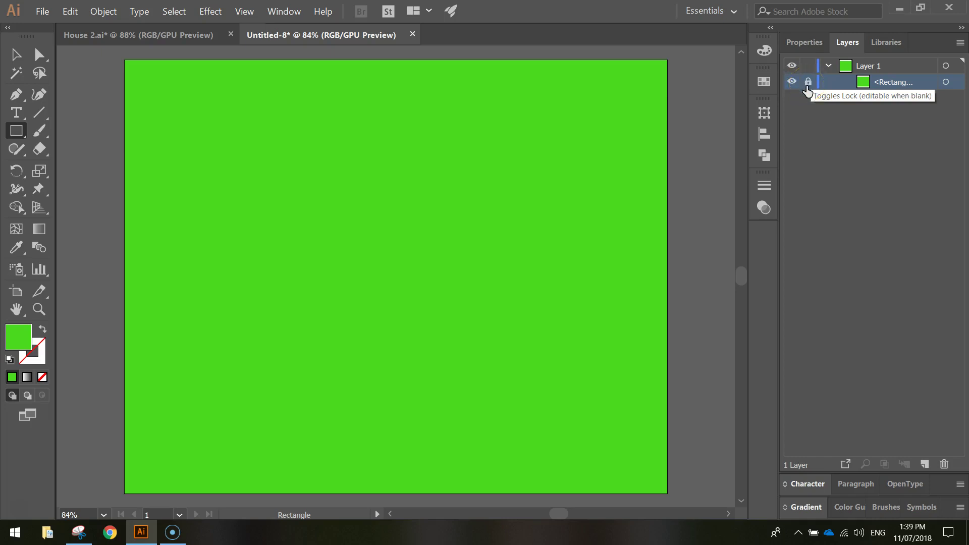
left_click(808, 83)
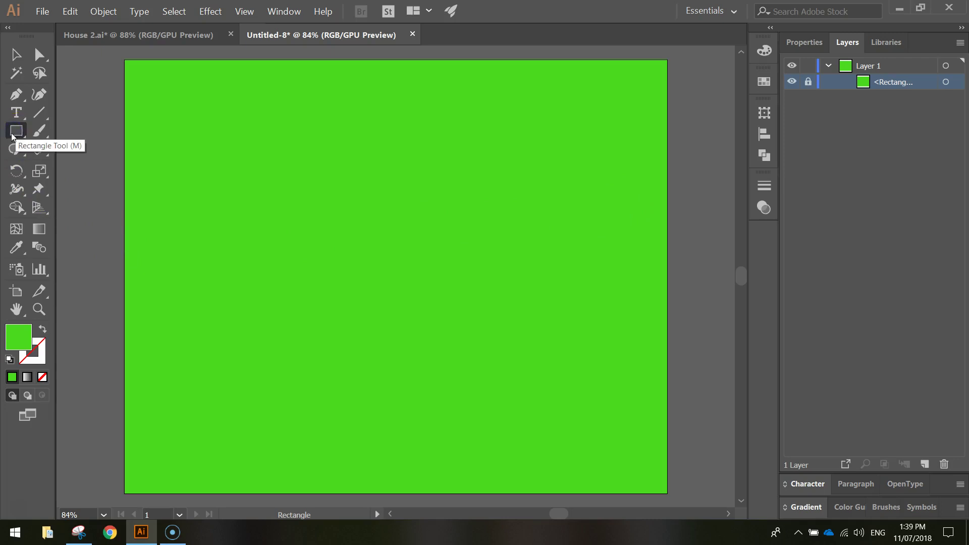
Draw a 1044 x 46 px light grey (#cdcece) bar near the artboard's bottom
left_click(774, 71)
left_click(796, 44)
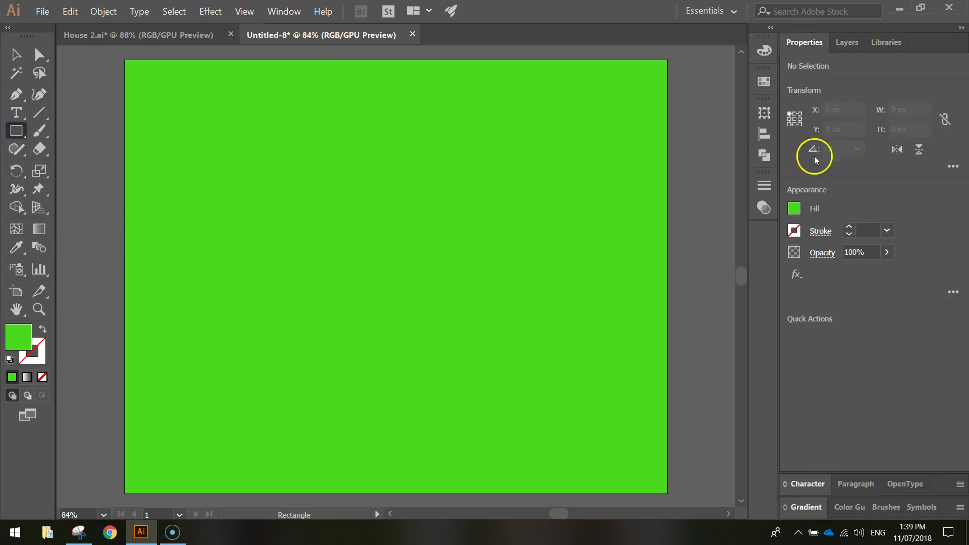
left_click(795, 208)
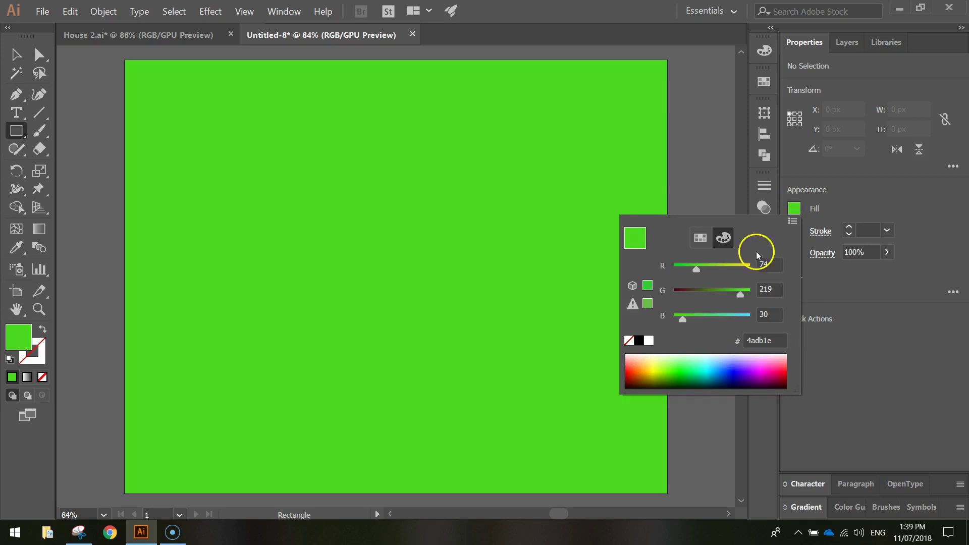
left_click(771, 341)
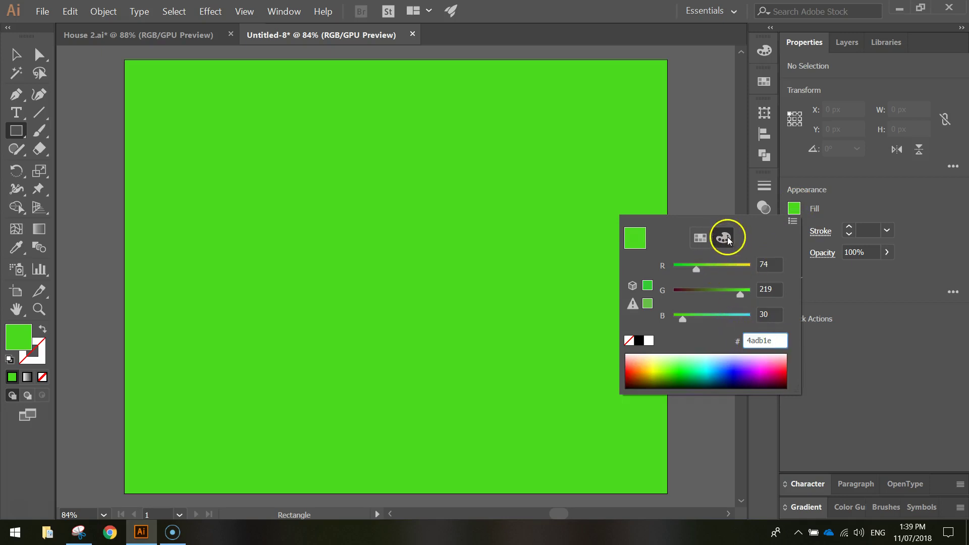
left_click_drag(772, 340, 736, 341)
type("cdcece")
key("Return")
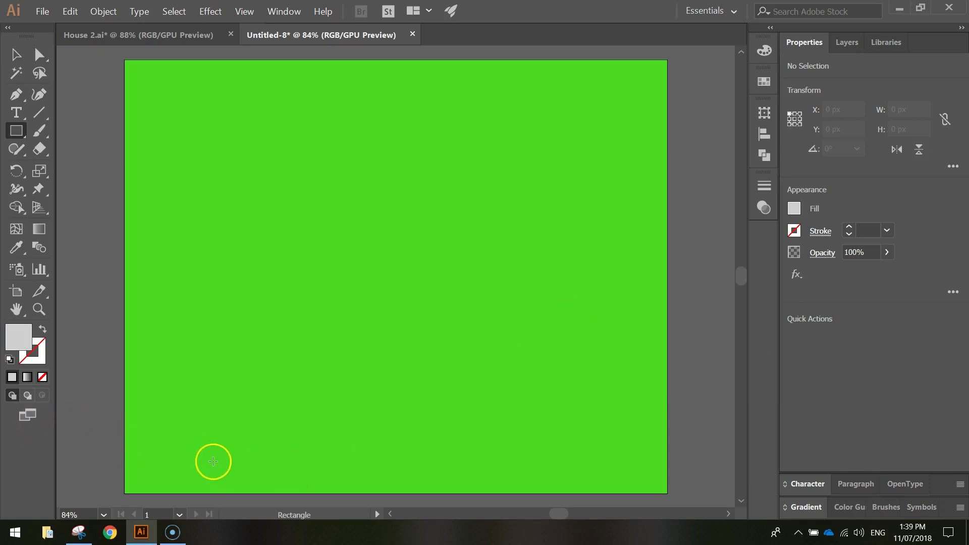
left_click_drag(171, 455, 615, 474)
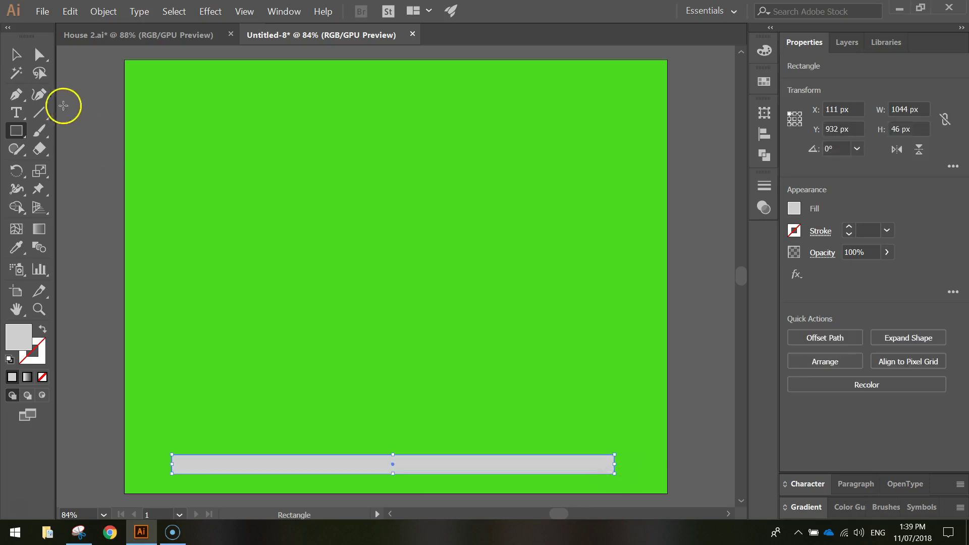
left_click(20, 56)
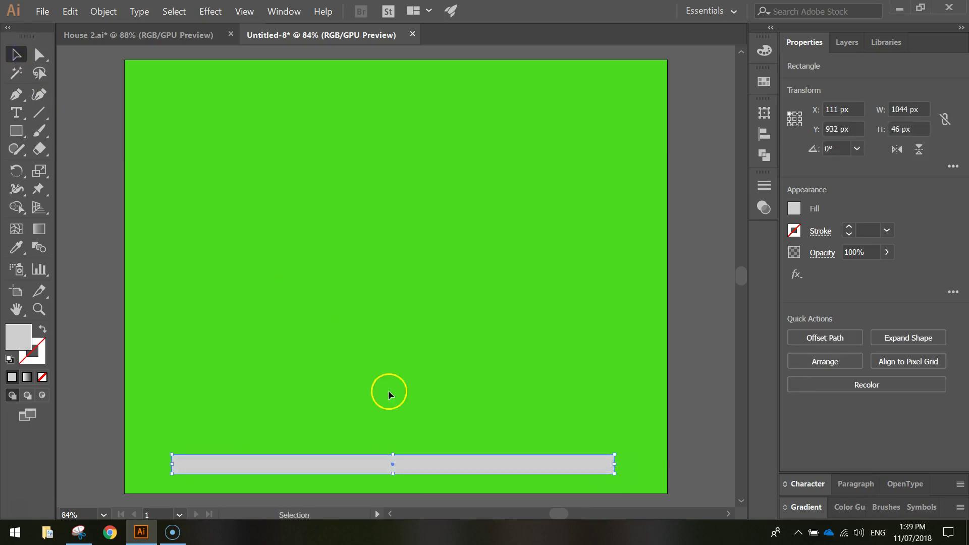
Duplicate the grey bar and place the copy directly above the original
mouse_move(434, 460)
left_mouse_down()
mouse_move(419, 461)
mouse_move(431, 459)
left_mouse_up()
left_click(417, 465)
left_click(416, 465)
left_click_drag(416, 466, 418, 449)
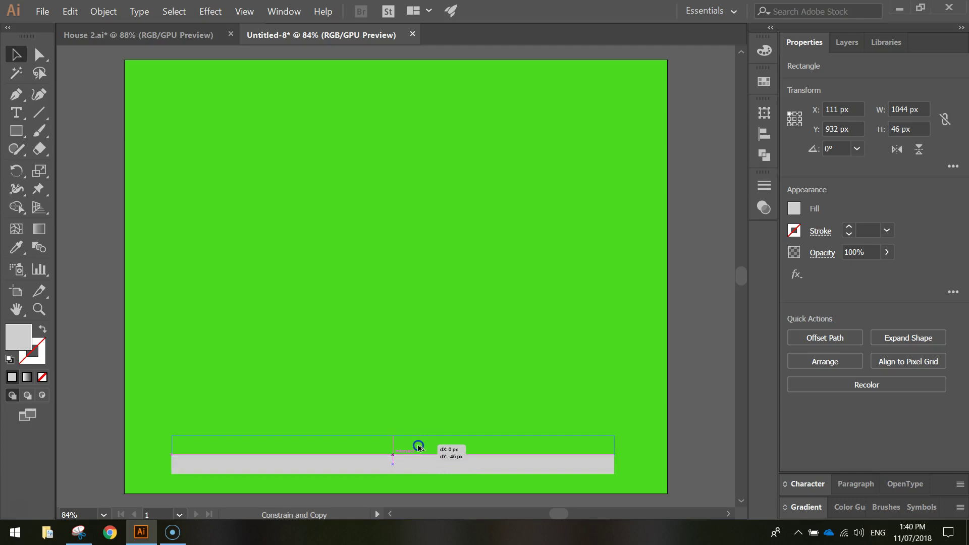
left_click_drag(419, 448, 419, 449)
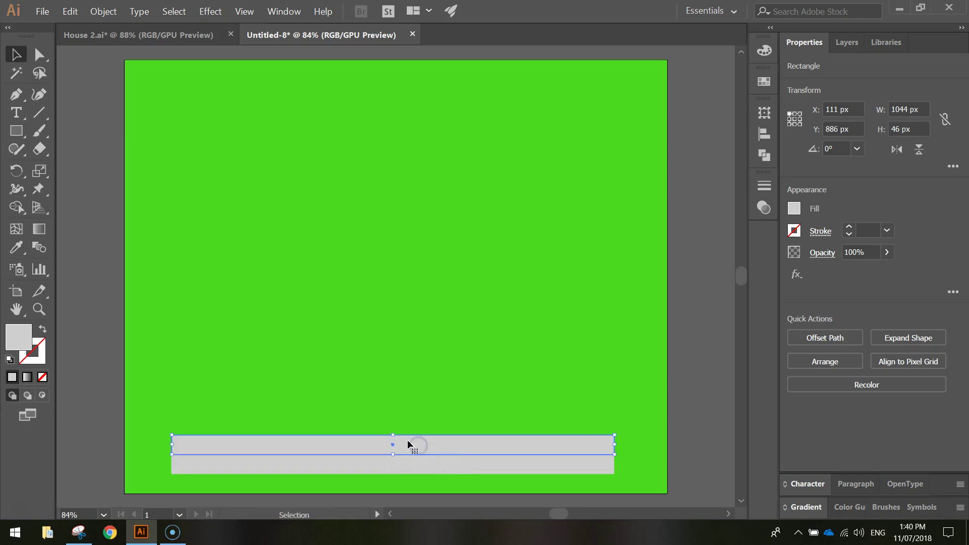
Make the top copy white and shrink it to a thin 10 px strip
left_click(794, 209)
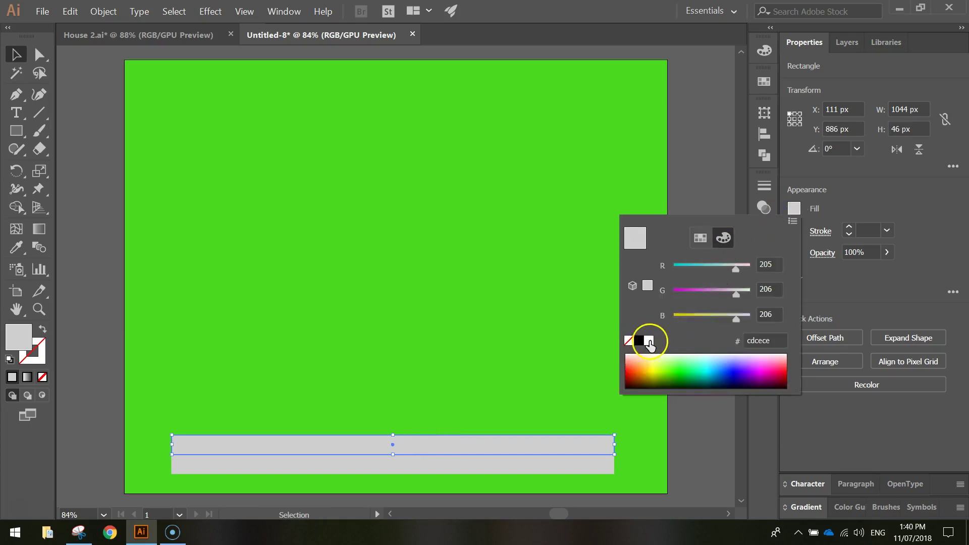
left_click(629, 341)
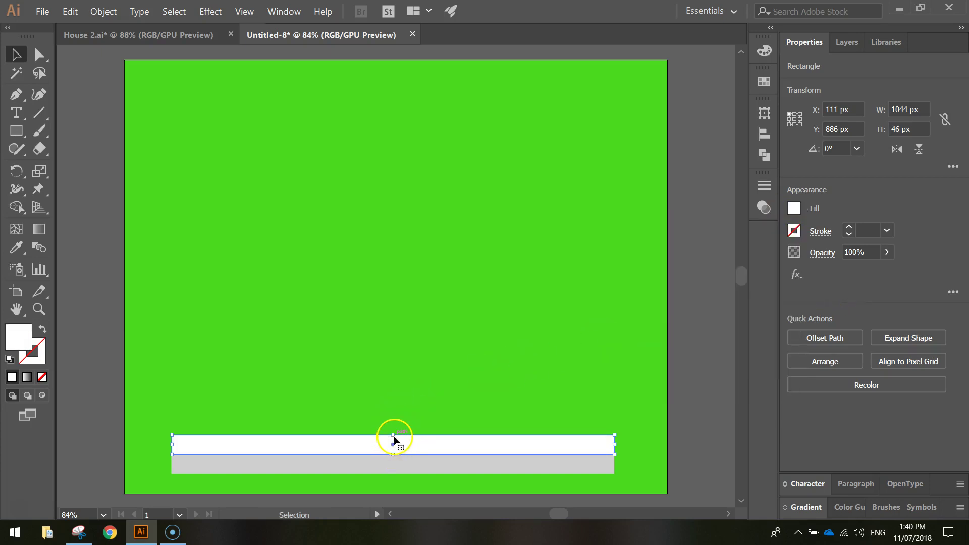
left_click_drag(393, 435, 395, 449)
left_click(696, 410)
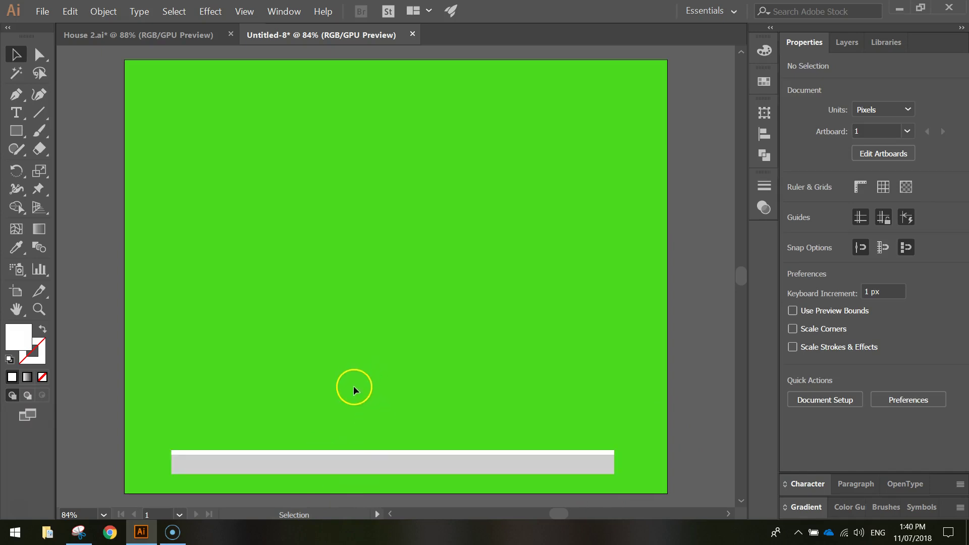
Draw a 991 x 494 px orange (#f79654) wall rectangle up from the base's top-left corner
left_click(16, 130)
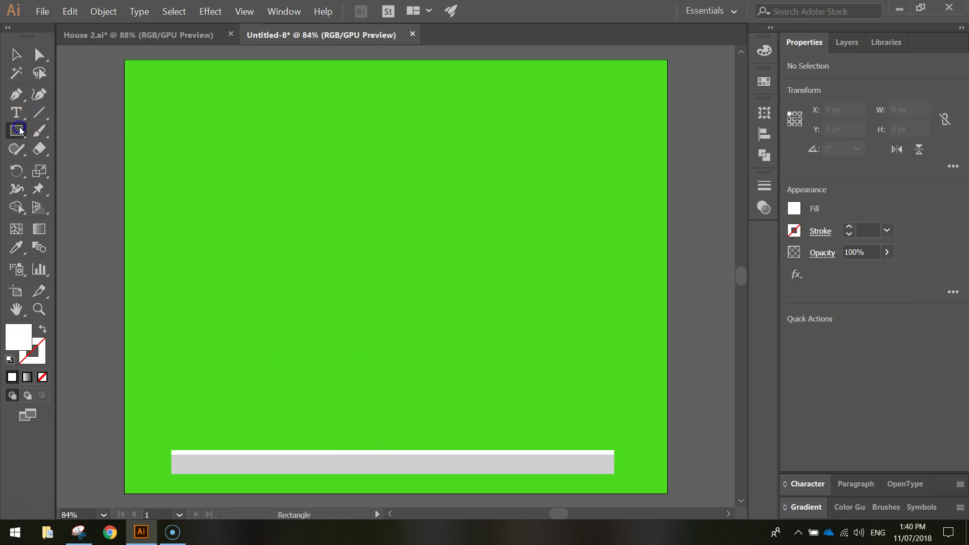
left_click(795, 208)
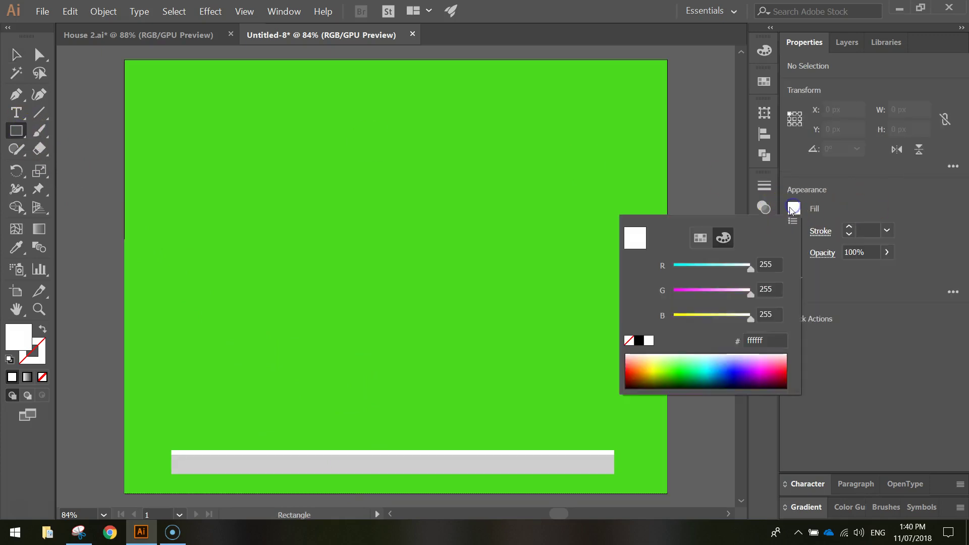
left_click(767, 341)
left_click_drag(781, 341, 708, 338)
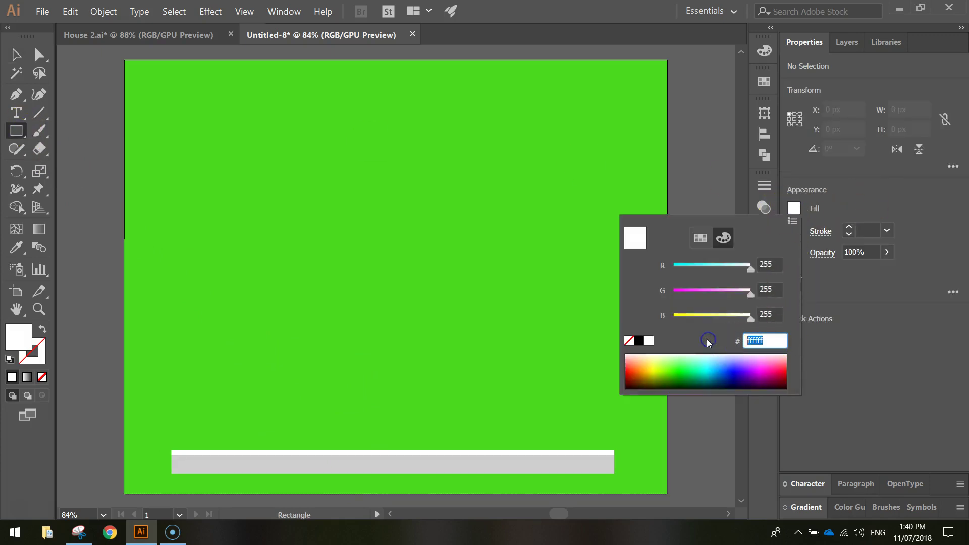
type("f79654")
key("Return")
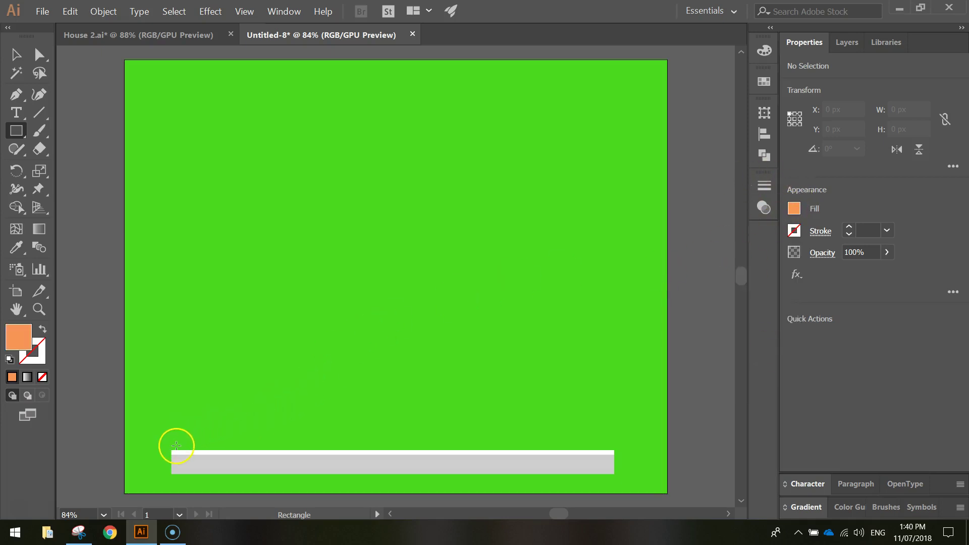
left_click_drag(182, 450, 603, 242)
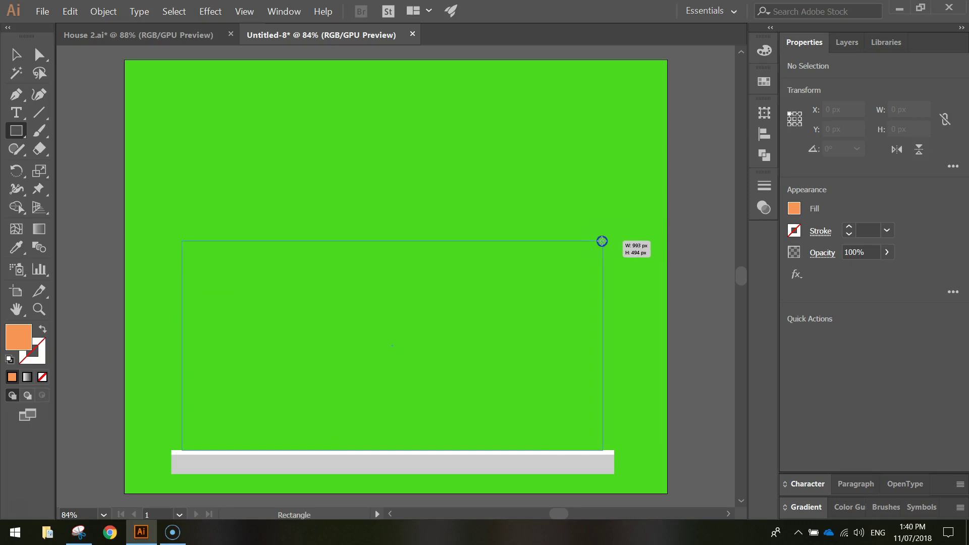
left_click_drag(602, 242, 601, 241)
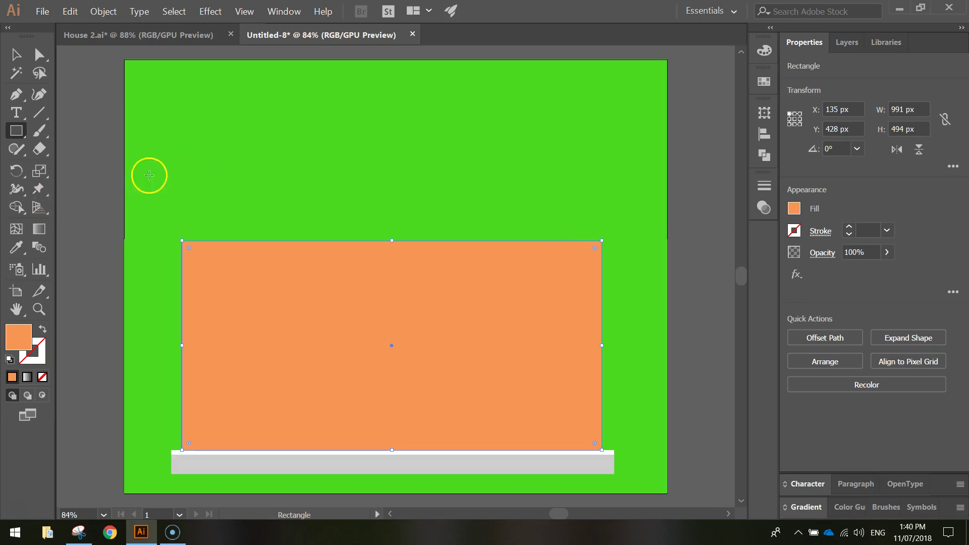
Draw a 991 x 26 px black strip along the wall's top edge at 20% opacity
left_click(716, 256)
left_click(793, 210)
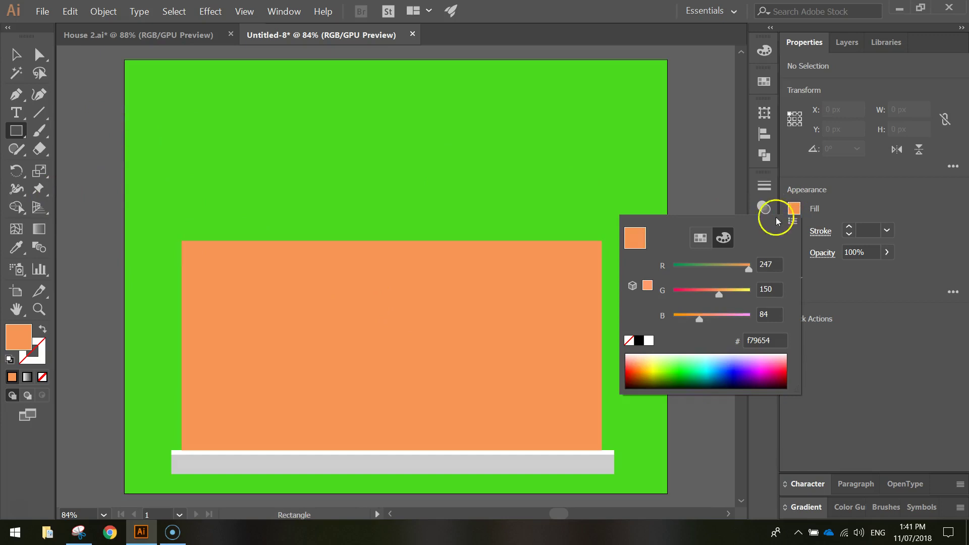
left_click(639, 341)
left_click(804, 350)
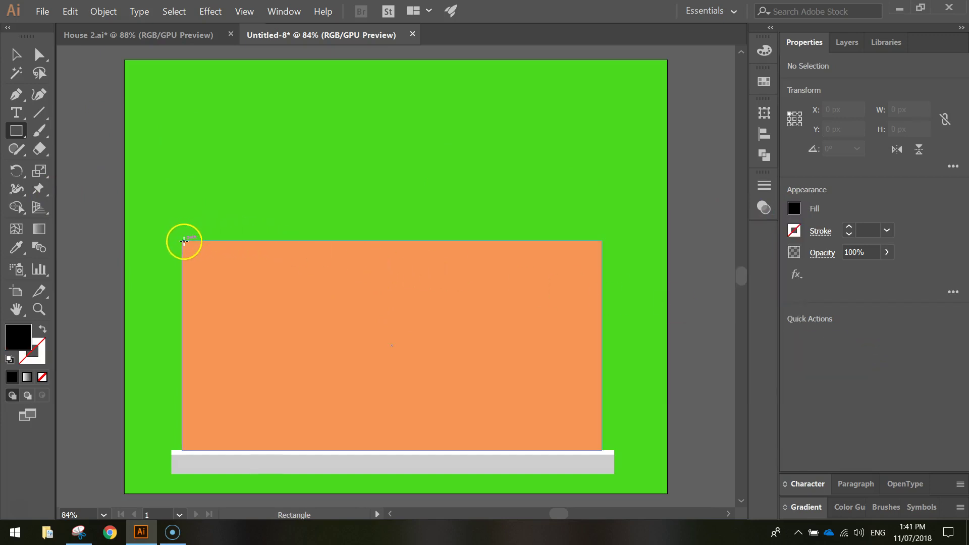
left_click_drag(183, 241, 602, 251)
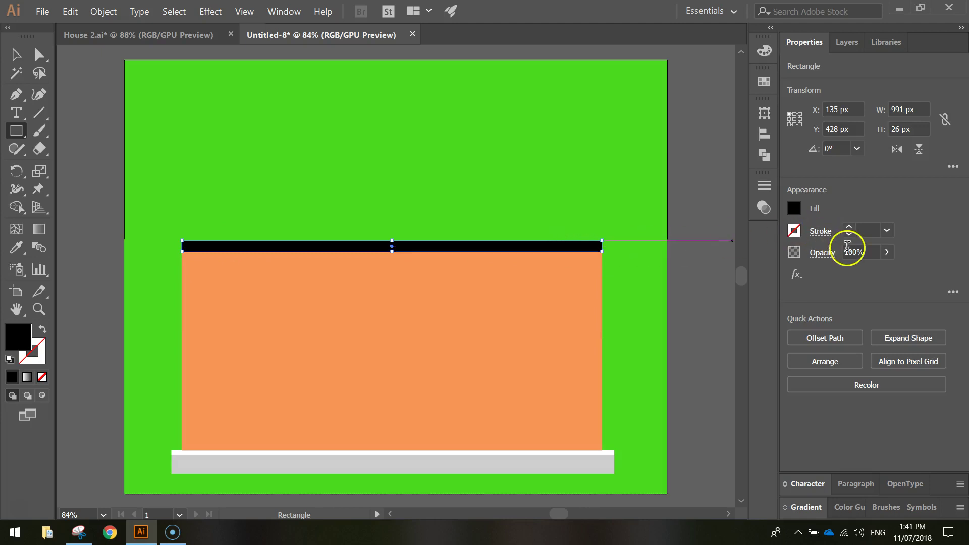
left_click_drag(853, 253, 799, 254)
type("2")
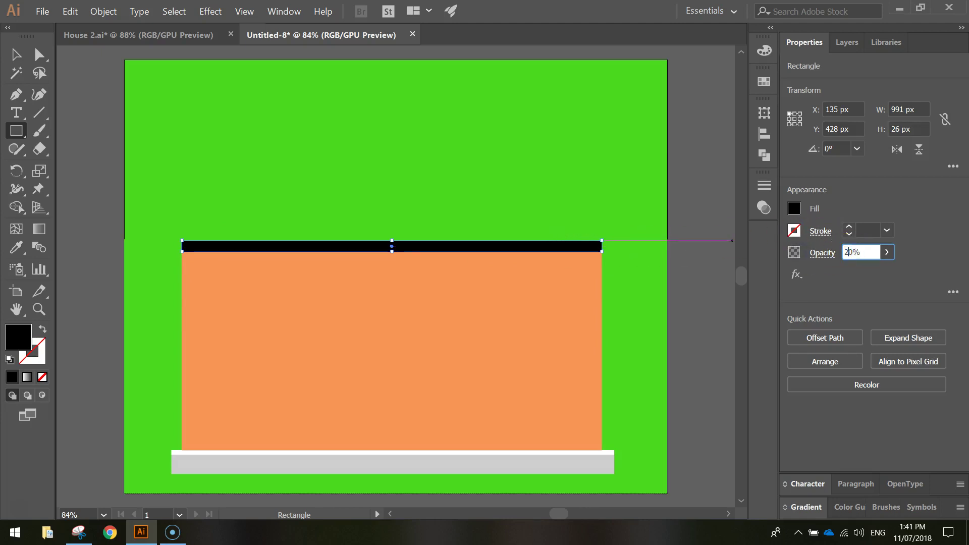
key("Return")
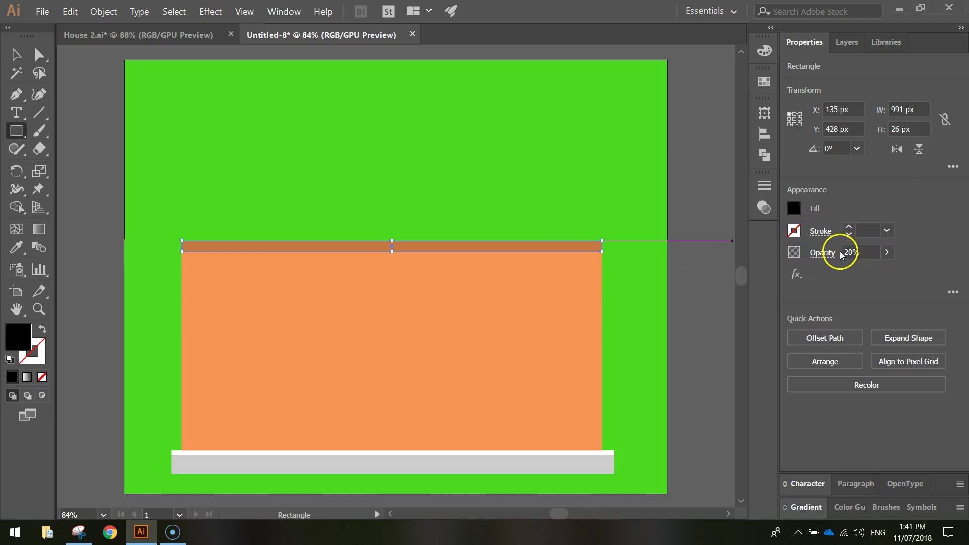
left_click(16, 52)
left_click(95, 84)
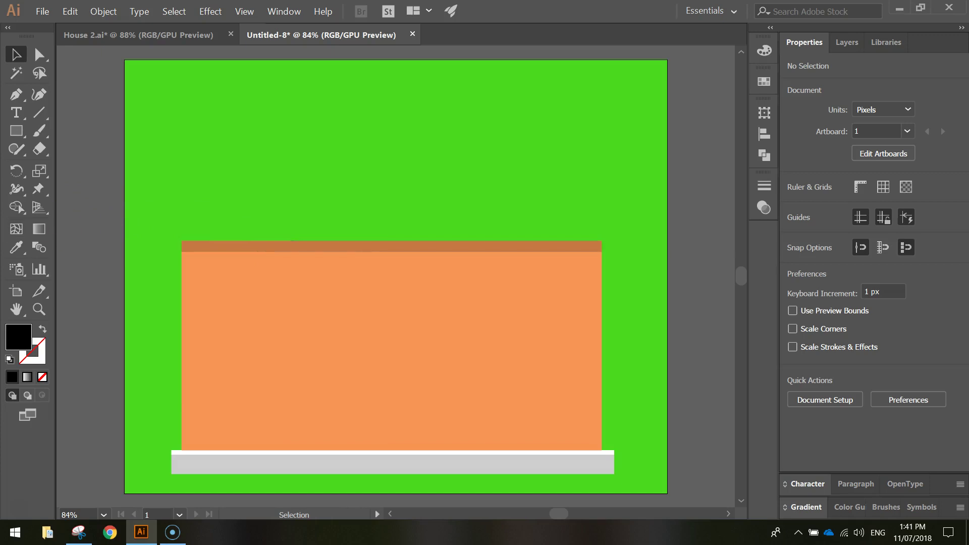
Draw a 1051 x 38 px dark grey roof bar above the wall, overhanging both sides
left_click(16, 131)
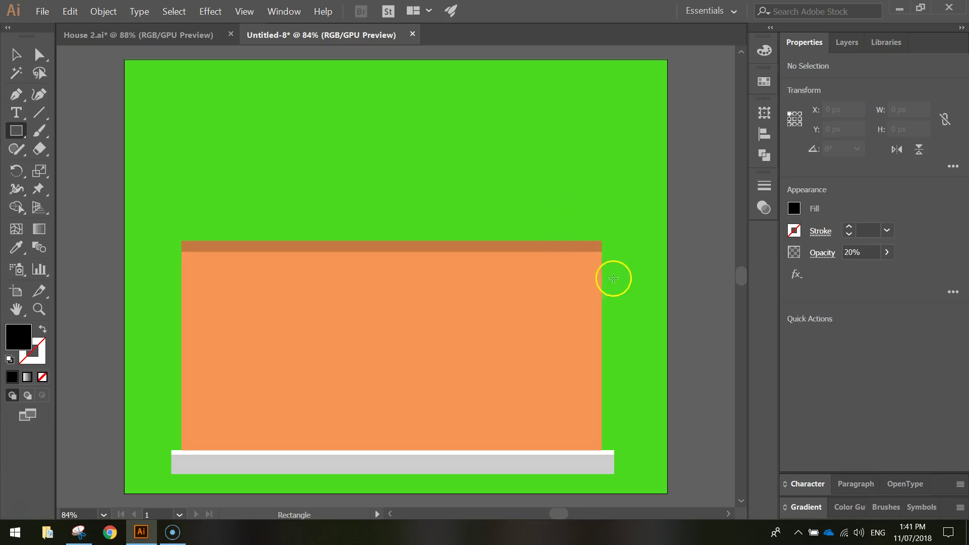
scroll(621, 277, "down", 1)
left_click(794, 208)
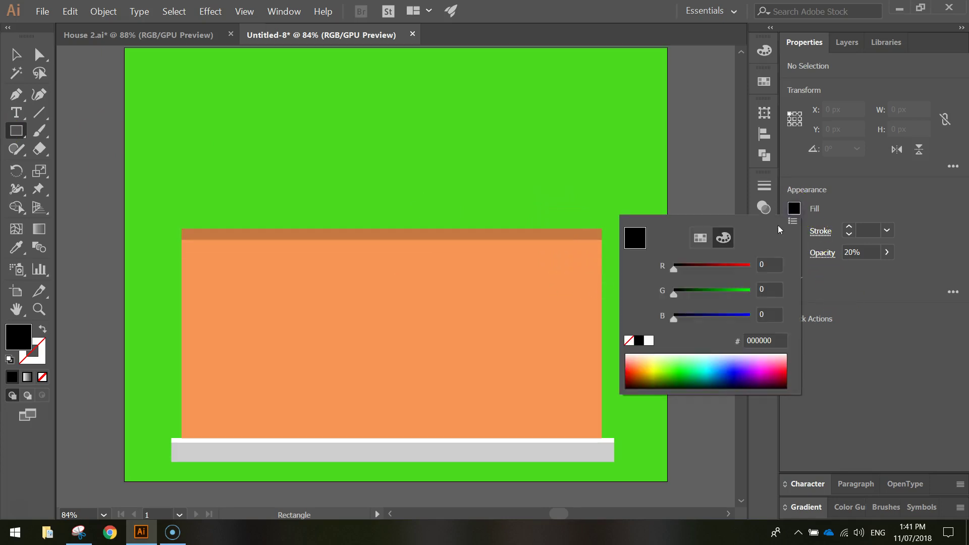
left_click(701, 240)
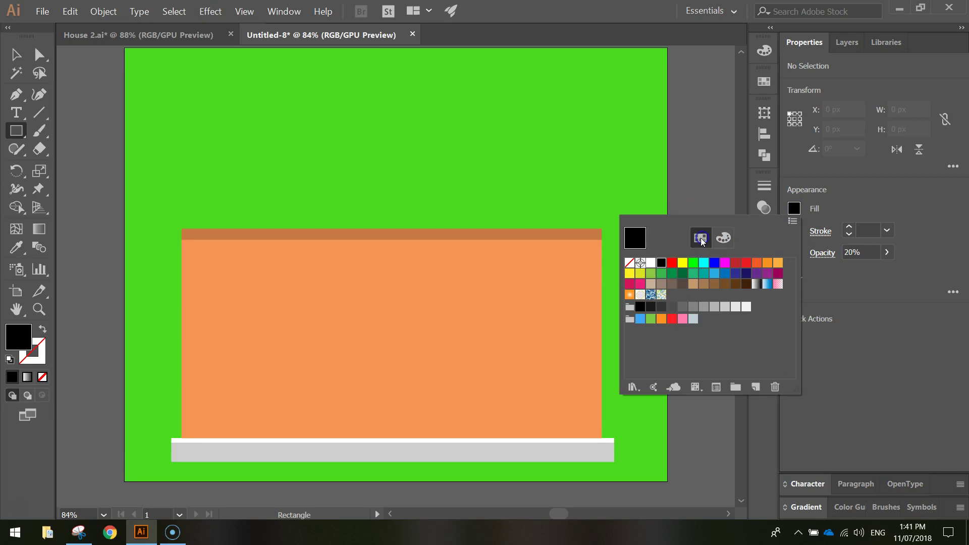
left_click(672, 307)
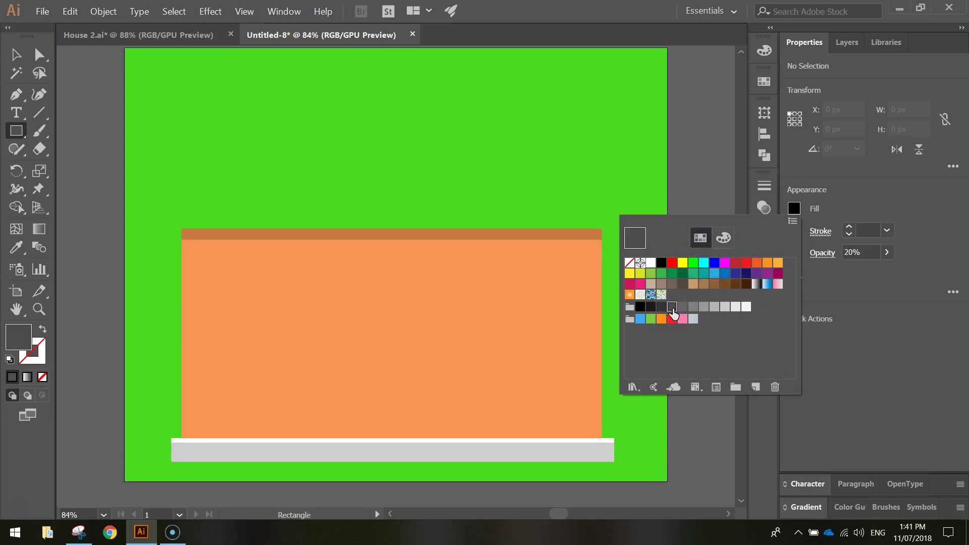
left_click(832, 195)
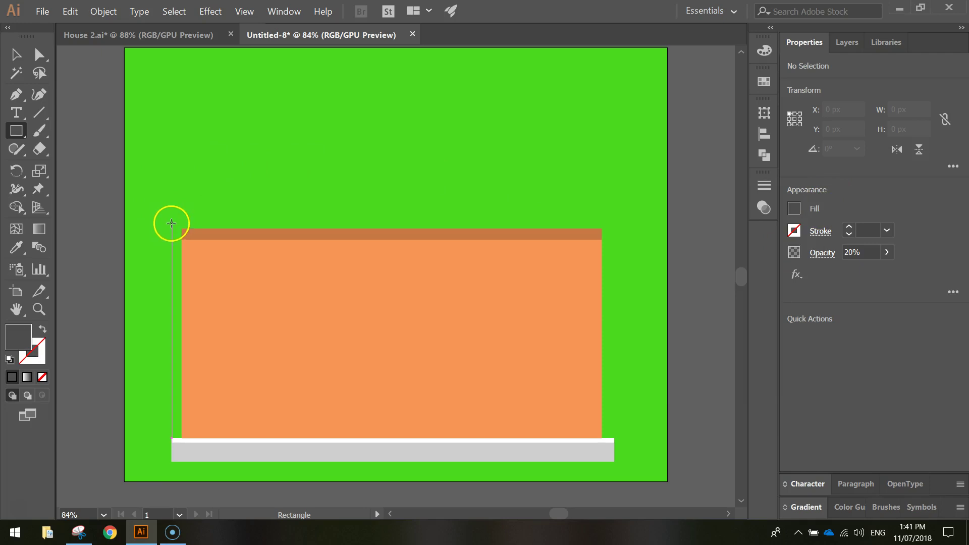
left_click_drag(165, 214, 614, 229)
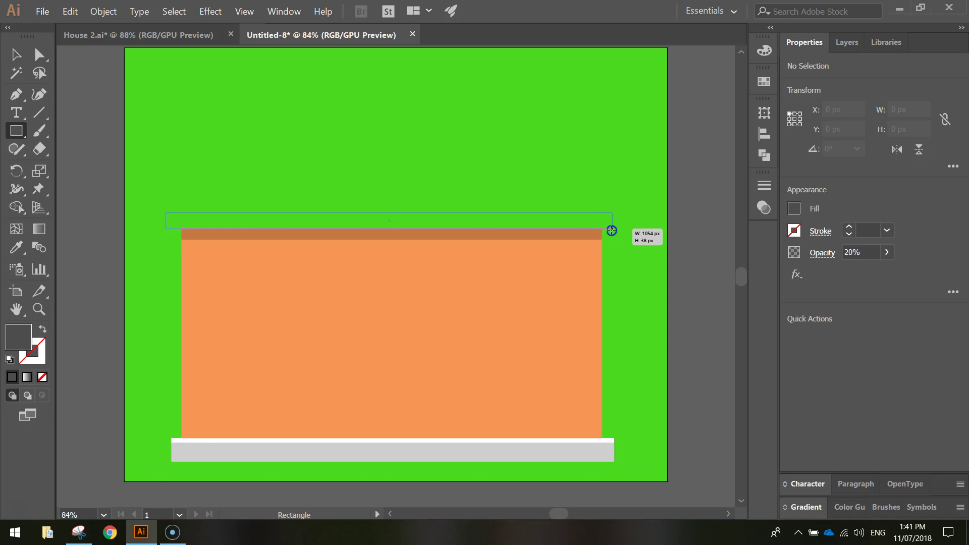
left_click_drag(611, 231, 612, 229)
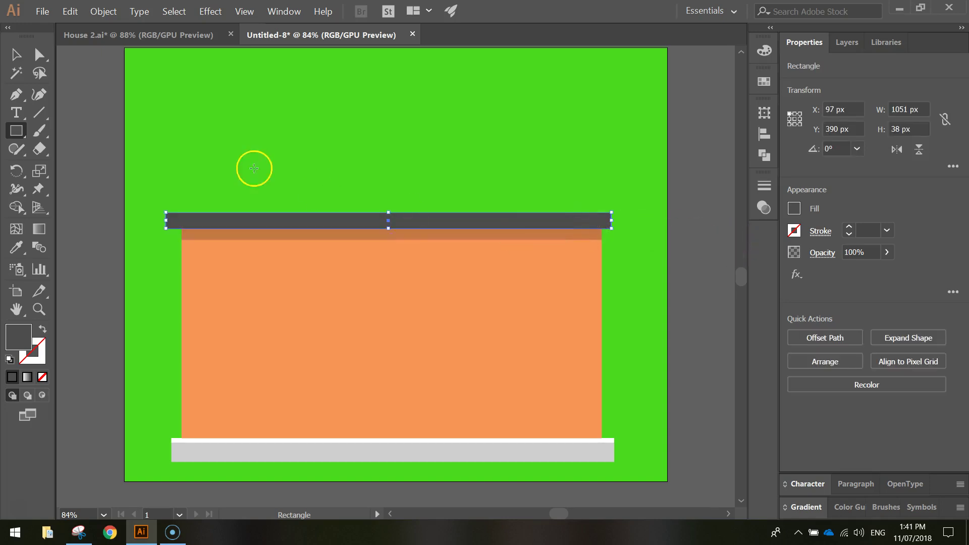
left_click(16, 54)
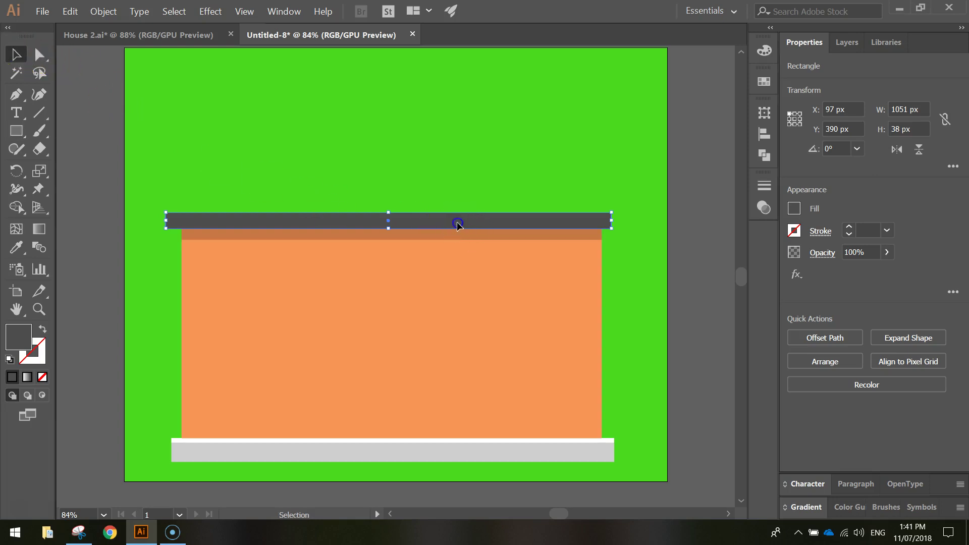
left_click_drag(456, 223, 459, 226)
Create a three-sided polygon filled mid-grey #707676 above the house
scroll(466, 222, "up", 1)
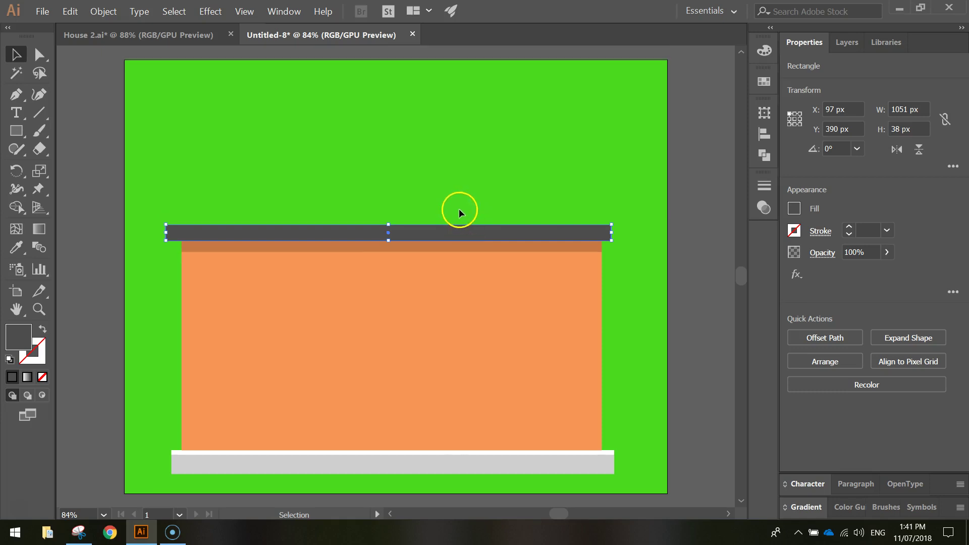
left_click(20, 132)
left_click_drag(20, 132, 90, 187)
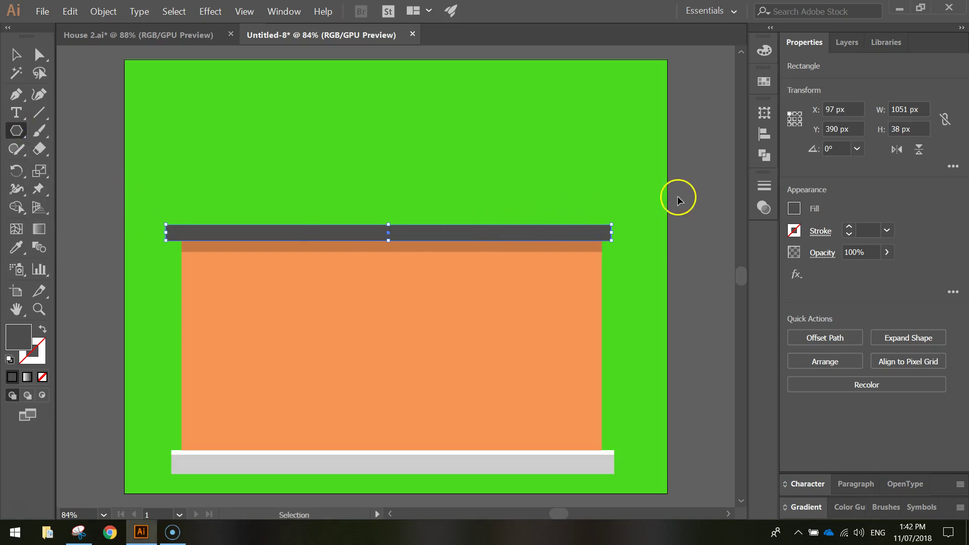
key("ctrl+shift+a")
left_click(792, 209)
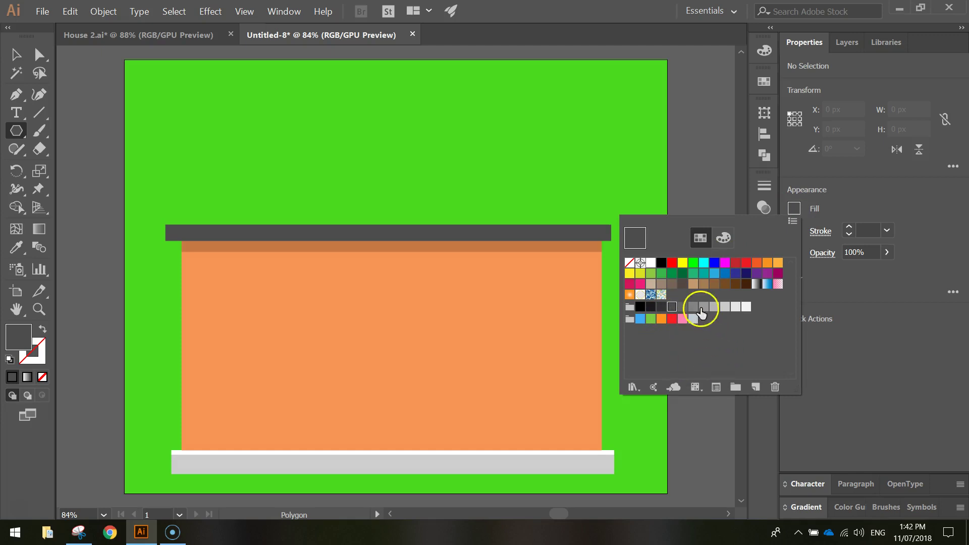
left_click(723, 237)
left_click_drag(777, 340, 660, 327)
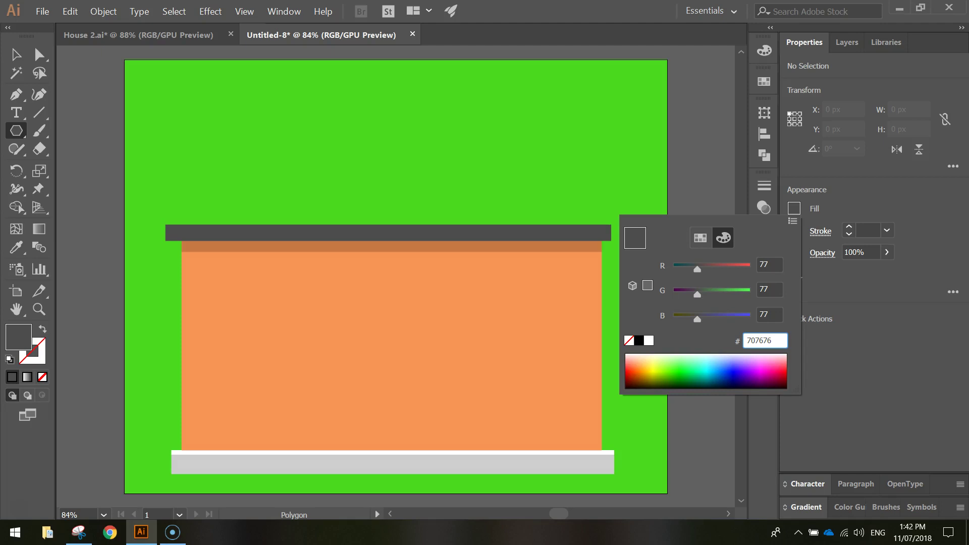
type("707676")
key("Return")
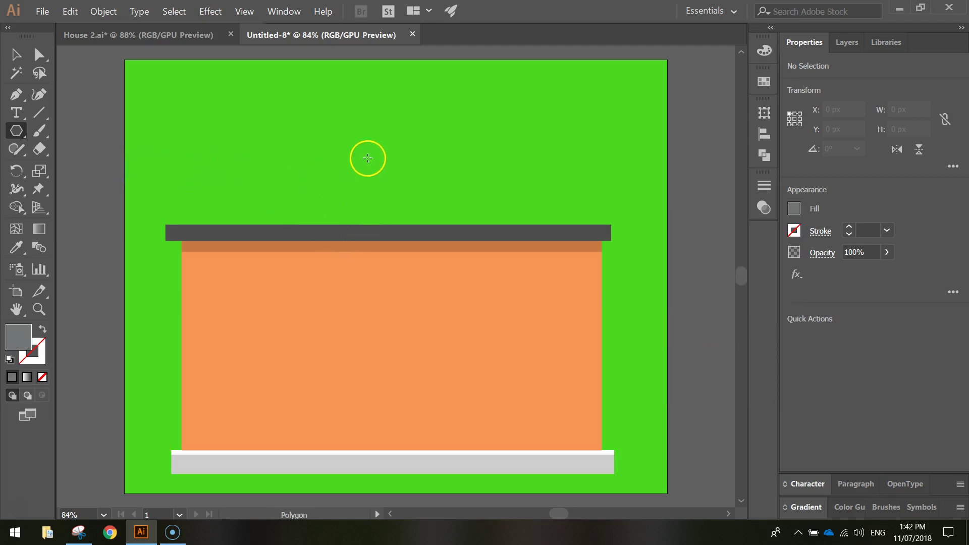
left_click(367, 158)
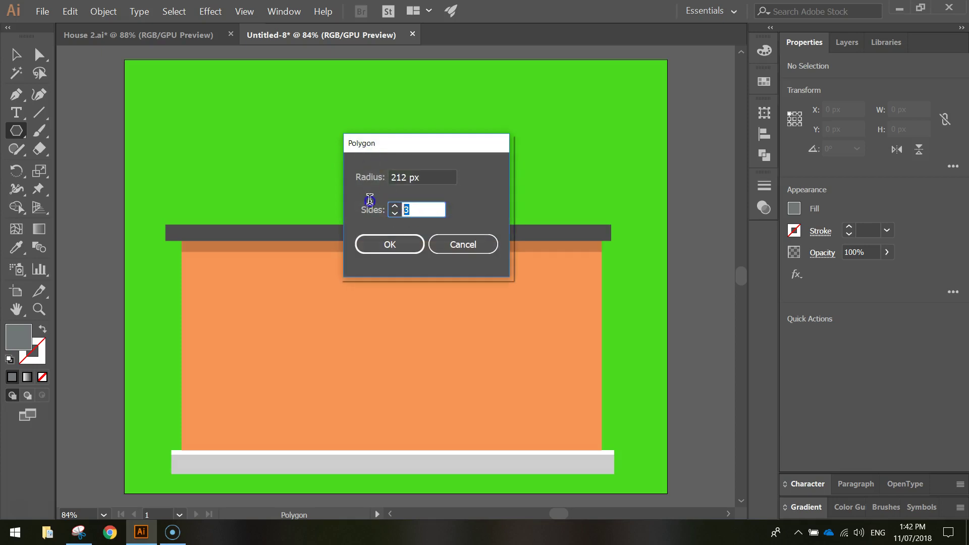
left_click(399, 244)
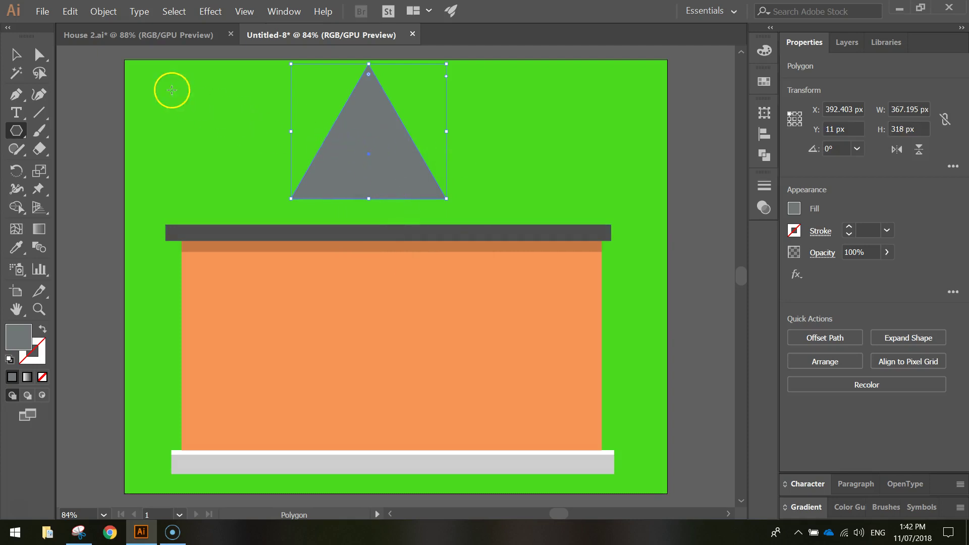
Scale the triangle to span the 1051 px roof band, about 374 px tall
left_click(16, 55)
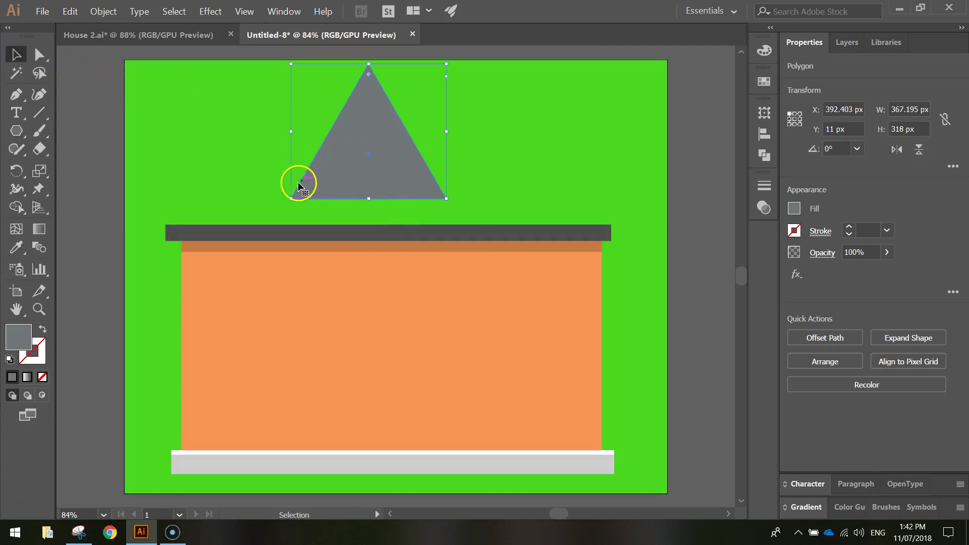
left_click_drag(292, 198, 166, 224)
left_click_drag(447, 144, 610, 167)
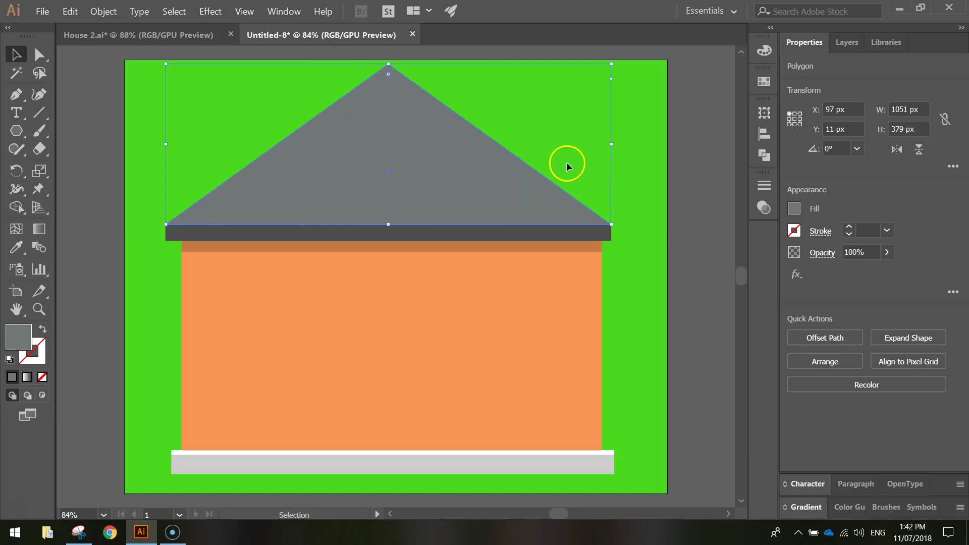
scroll(434, 119, "up", 1)
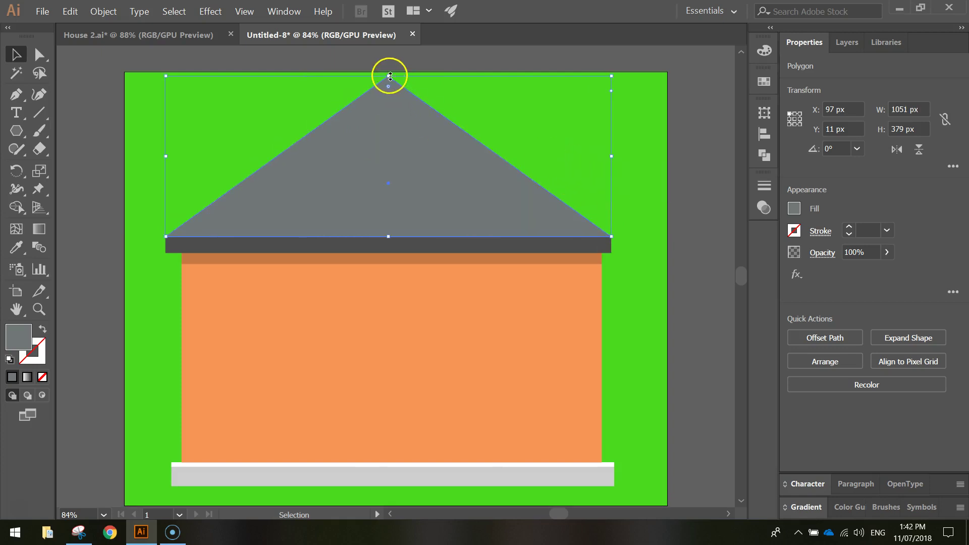
mouse_move(390, 76)
left_mouse_down()
mouse_move(390, 55)
mouse_move(391, 173)
mouse_move(388, 78)
left_mouse_up()
left_click(696, 171)
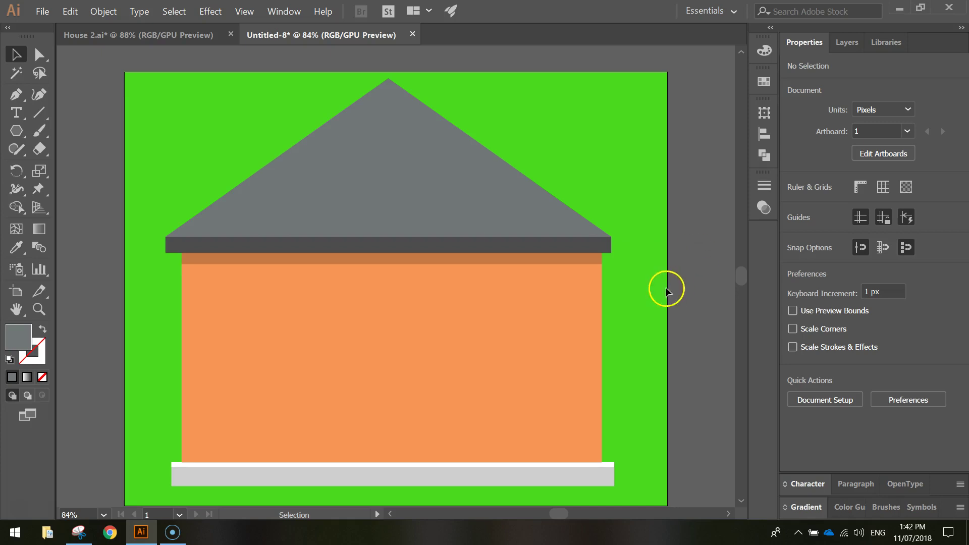
Draw a dark teal (135d72) 172 x 256 px window rectangle on the orange wall's left side
left_click_drag(16, 130, 71, 127)
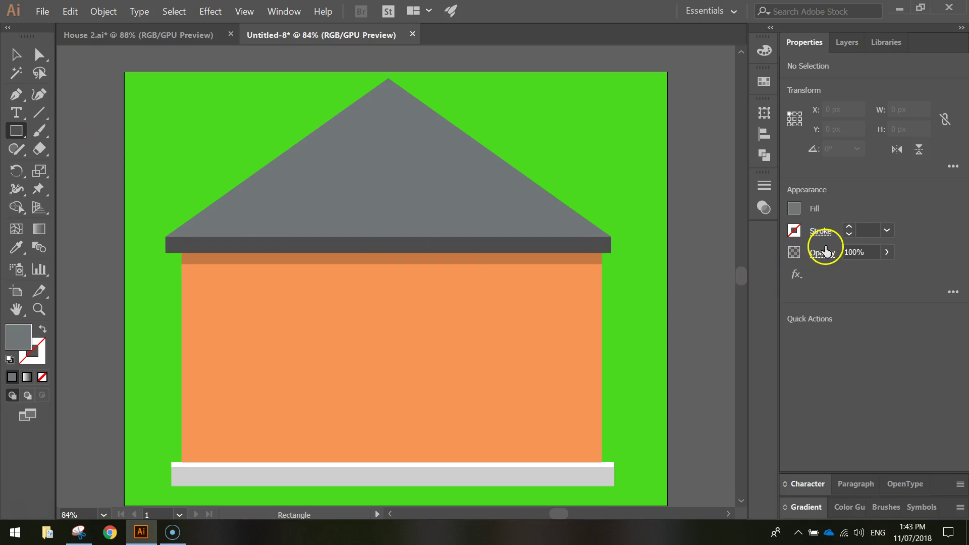
left_click(795, 209)
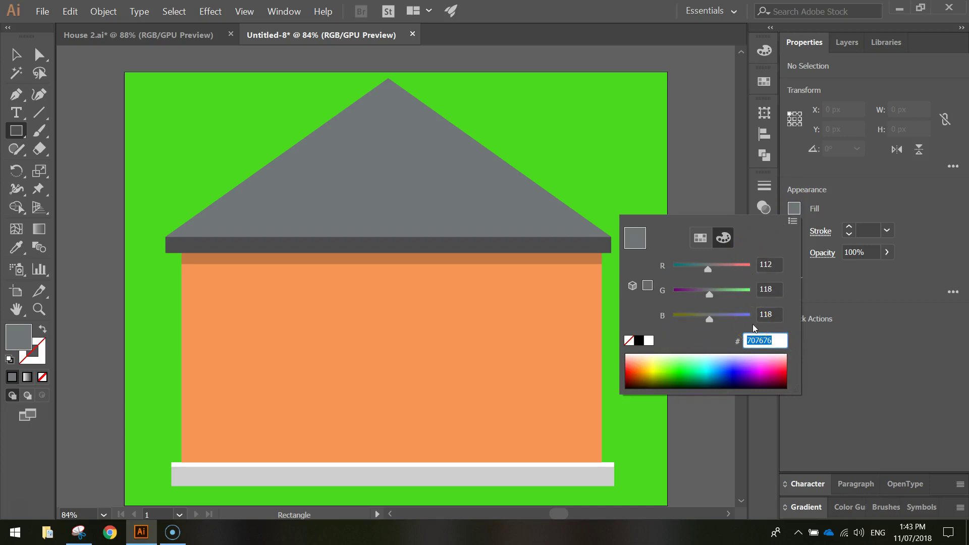
type("135d72")
key("Return")
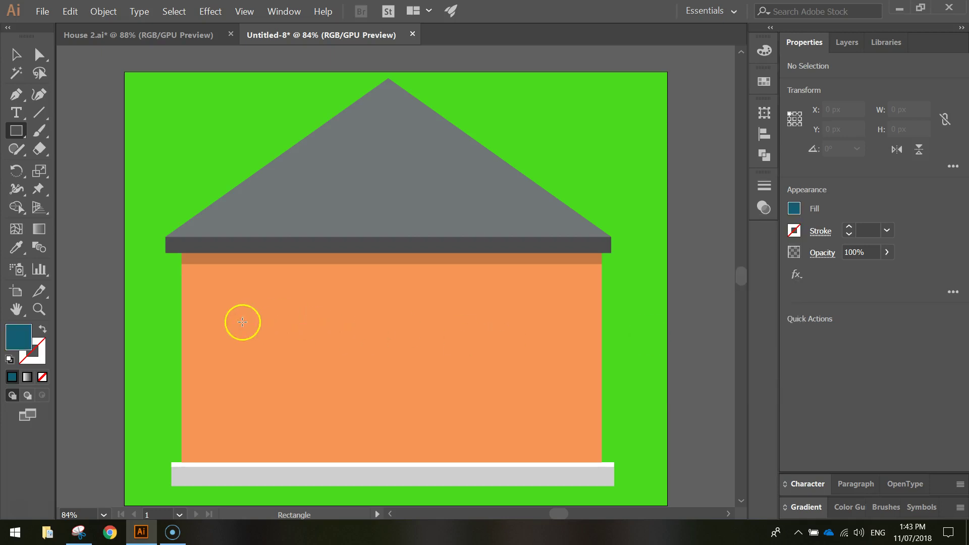
left_click_drag(203, 289, 276, 398)
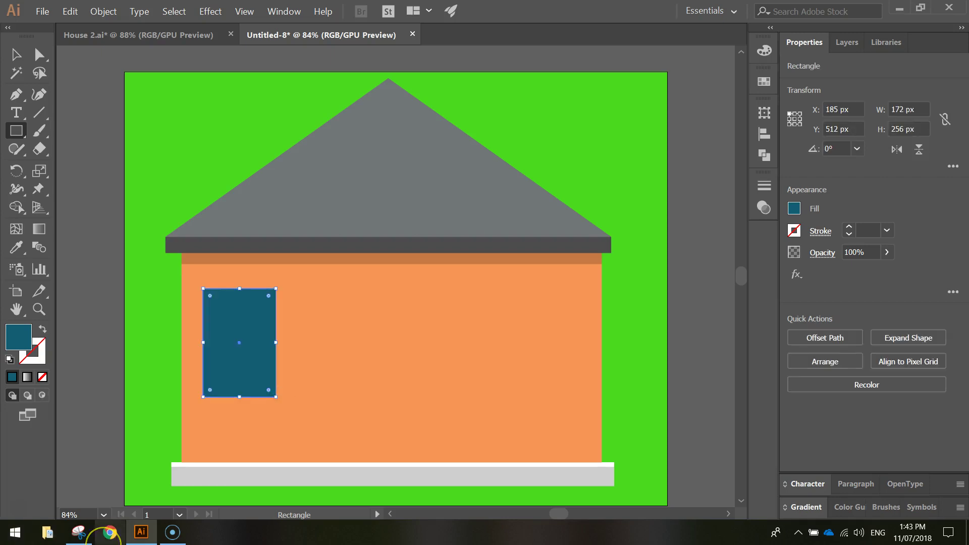
mouse_move(141, 532)
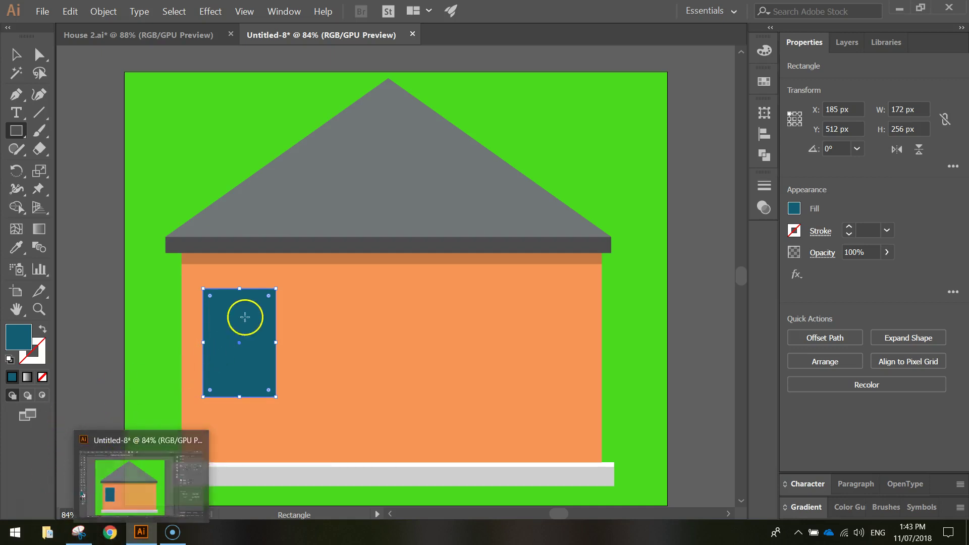
Draw a thin black 172 x 28 px band along the top edge of the teal window
left_click(667, 286, "ctrl")
left_click(794, 208)
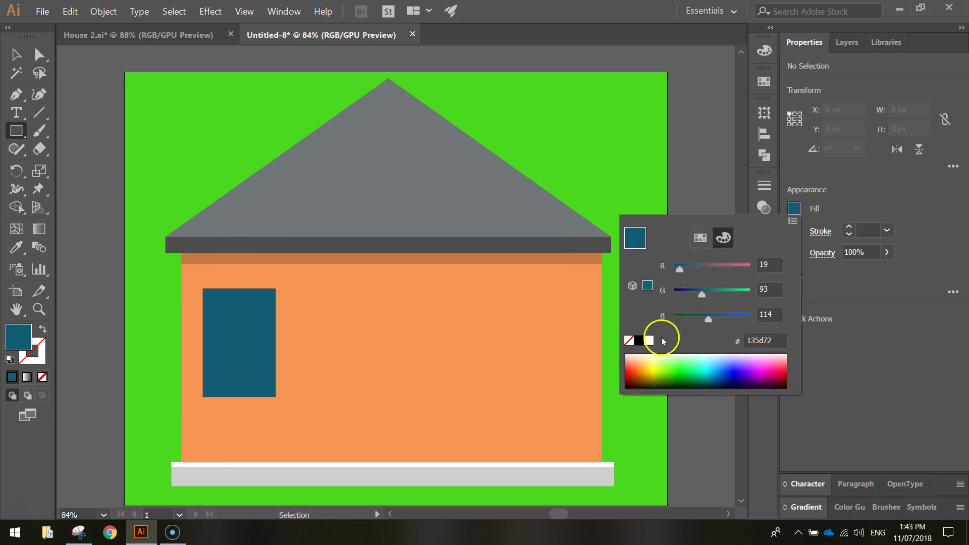
left_click(640, 341)
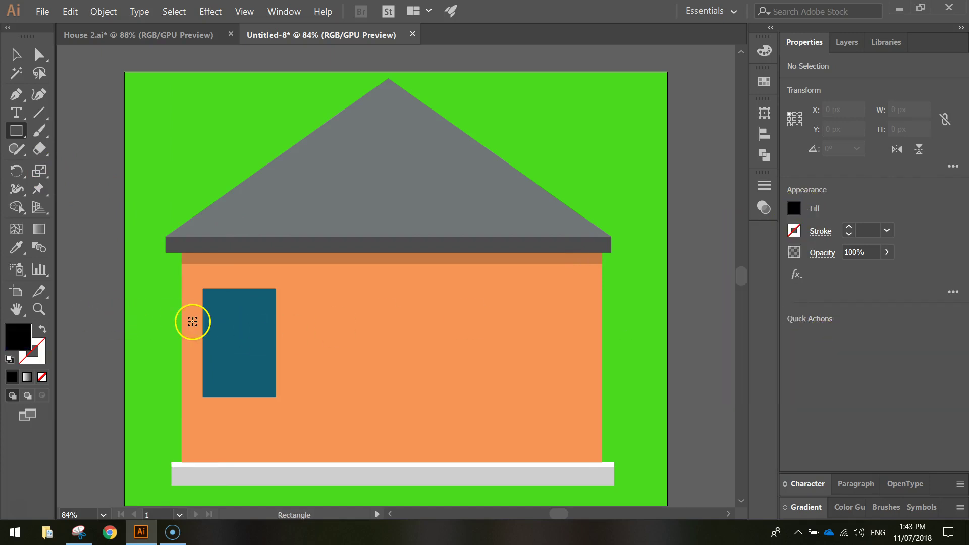
scroll(192, 321, "up", 2)
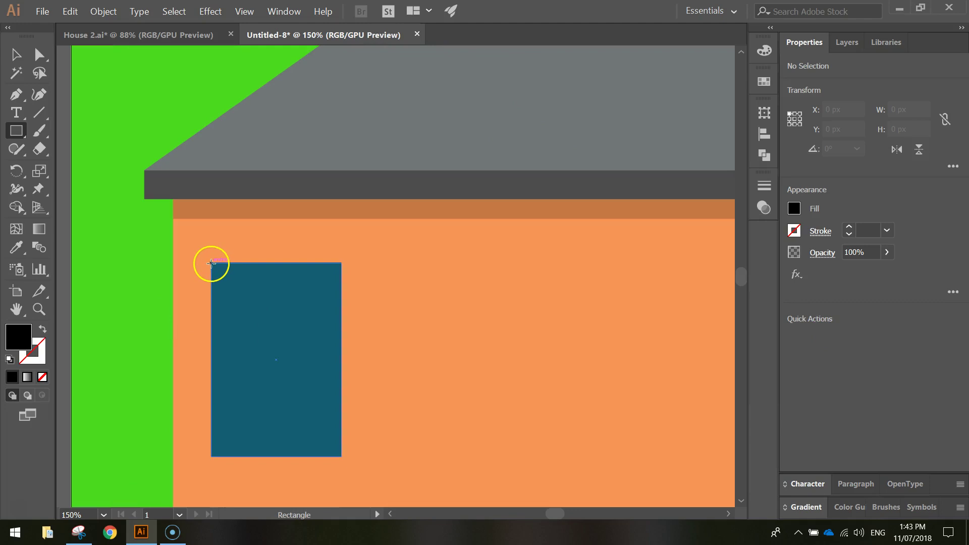
left_click_drag(211, 263, 341, 284)
Set the black band's opacity to 20%
scroll(246, 277, "up", 1)
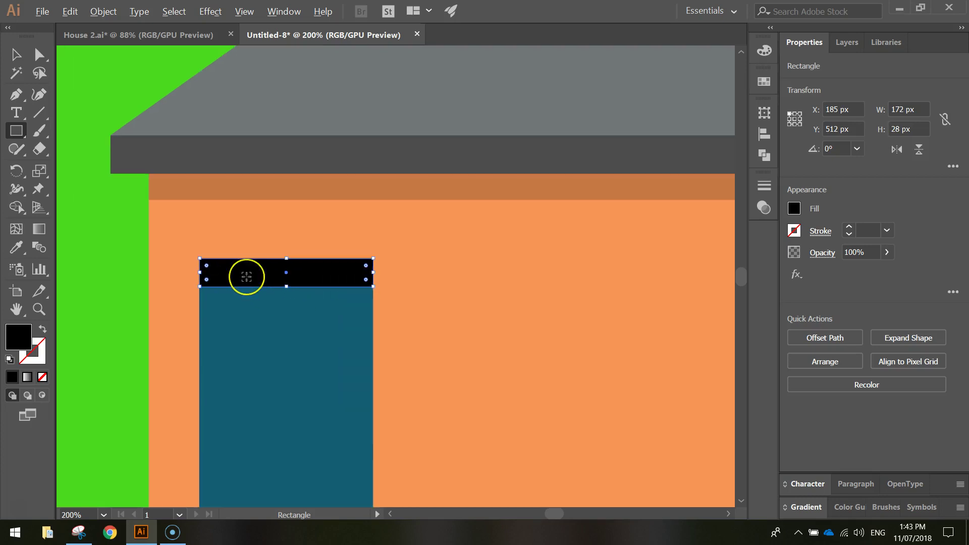
scroll(246, 276, "up", 1)
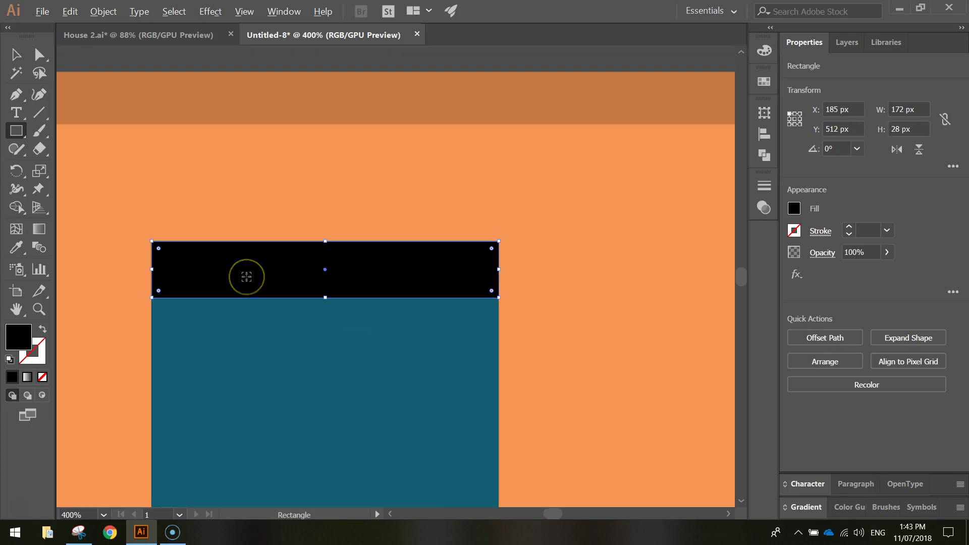
left_click(223, 214, "ctrl")
left_click(257, 287, "ctrl")
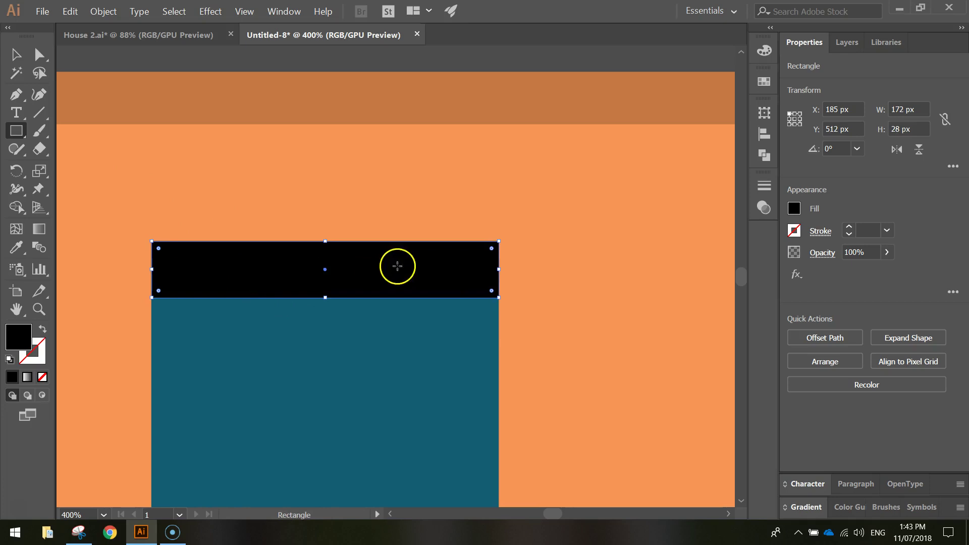
left_click_drag(855, 251, 794, 252)
type("2")
key("Return")
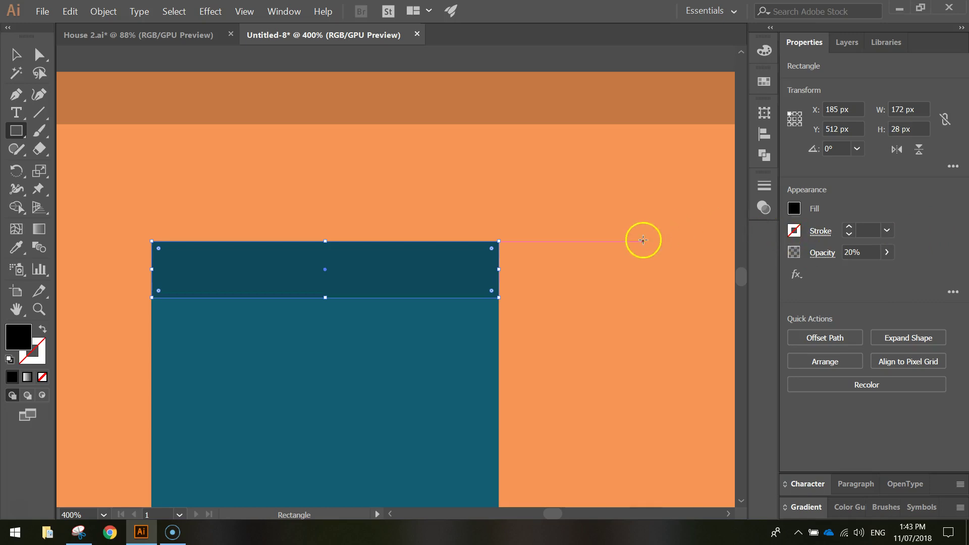
scroll(553, 244, "right", 1)
scroll(543, 262, "down", 1)
left_click_drag(577, 374, 569, 225)
Try the light blue fill 21a5cc, undo the wall turning blue, and clear the selection
left_click(16, 54)
left_click(219, 156)
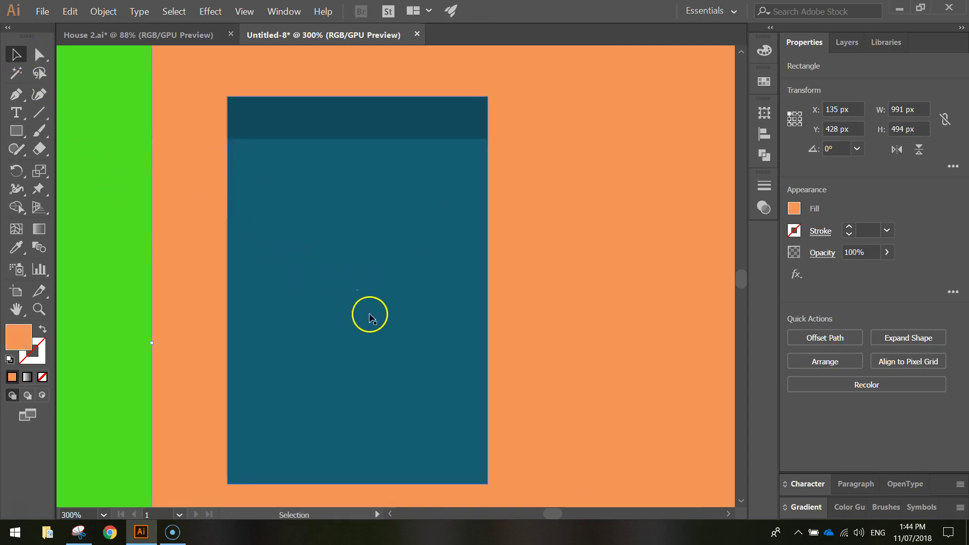
left_click(16, 131)
left_click(794, 208)
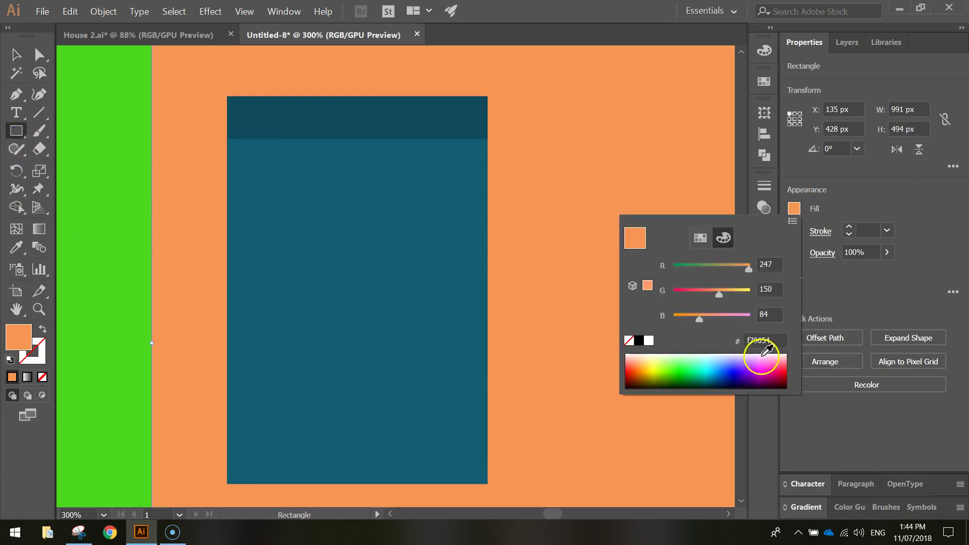
left_click(765, 340)
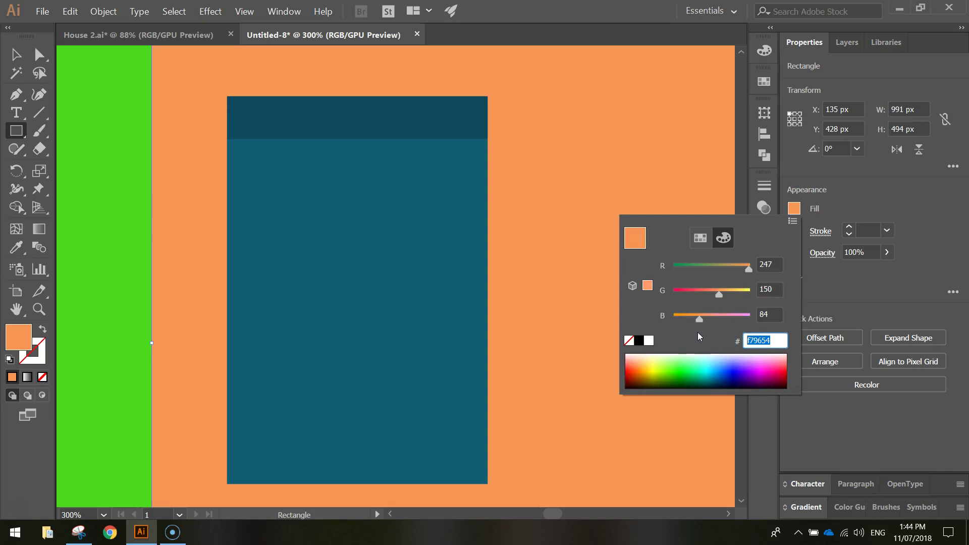
type("21a5cc")
key("Return")
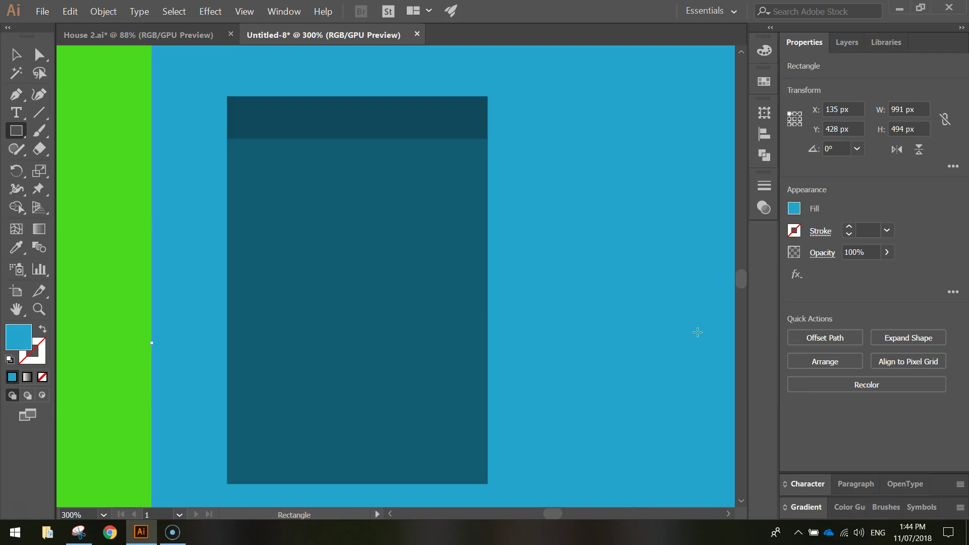
key("ctrl+z")
key("ctrl+shift+a")
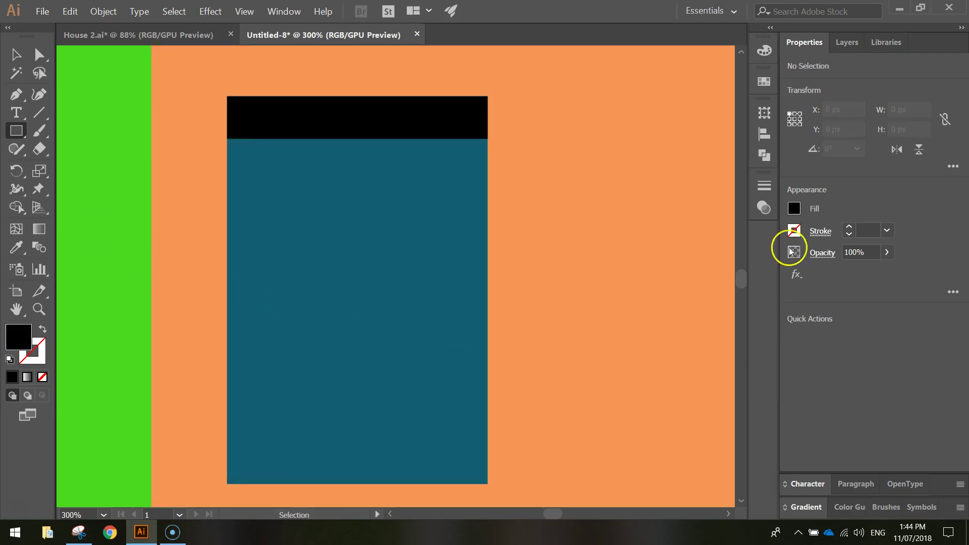
Draw a light blue (21a5cc) 122 x 173 px pane inside the teal window, nudged right
left_click(794, 208)
left_click(747, 339)
type("21a5cc")
key("Return")
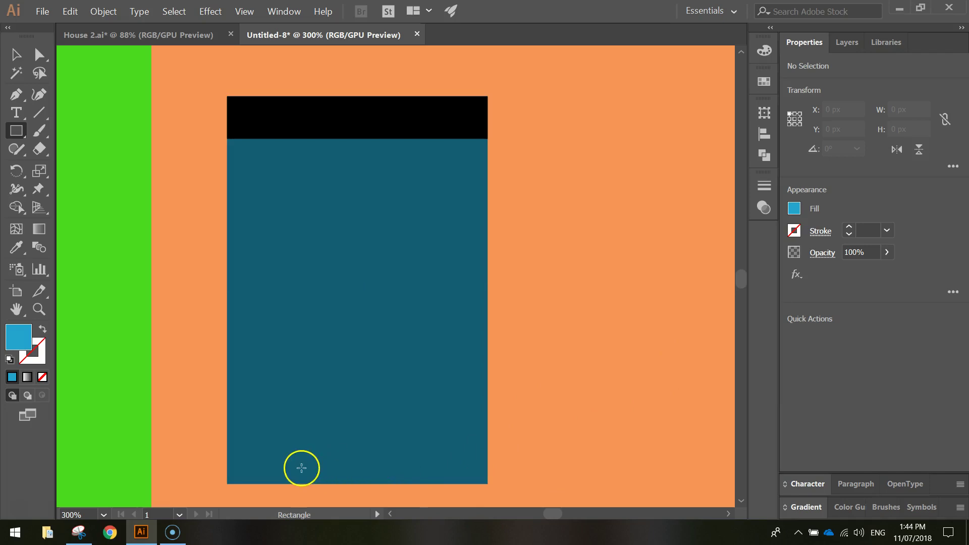
mouse_move(262, 483)
left_mouse_down()
mouse_move(296, 331)
mouse_move(448, 223)
left_mouse_up()
left_click(15, 54)
mouse_move(365, 291)
left_mouse_down()
mouse_move(380, 292)
mouse_move(369, 294)
left_mouse_up()
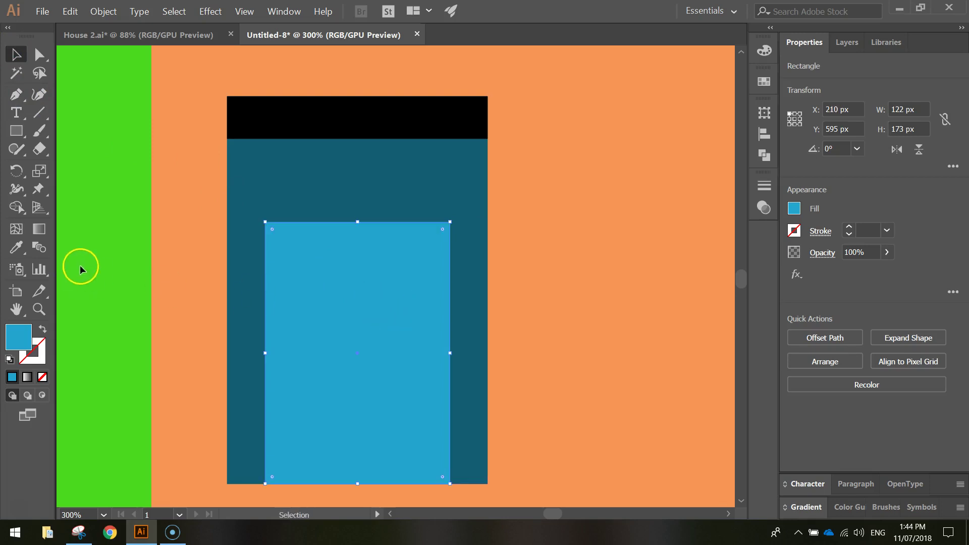
scroll(342, 343, "down", 3)
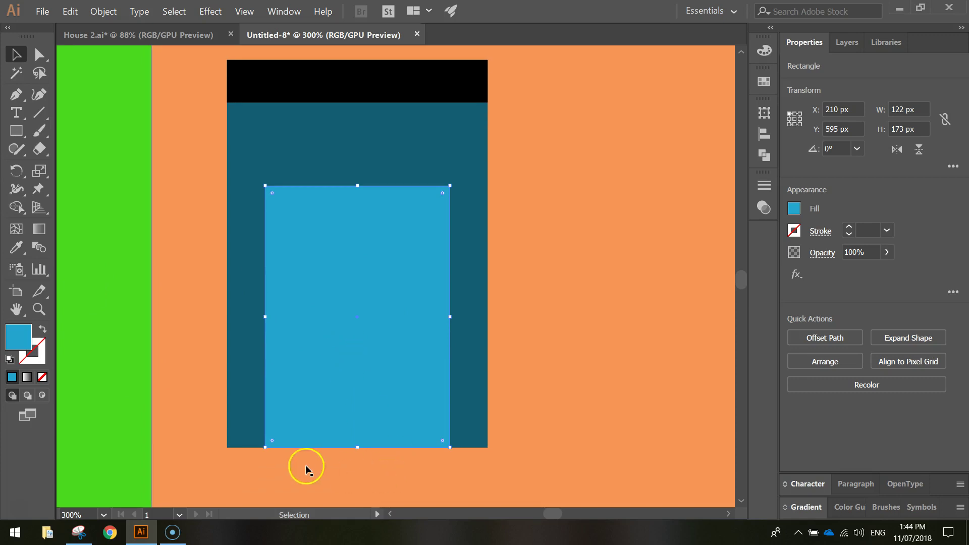
Draw a wide white windowsill rectangle just below the window
left_click(16, 131)
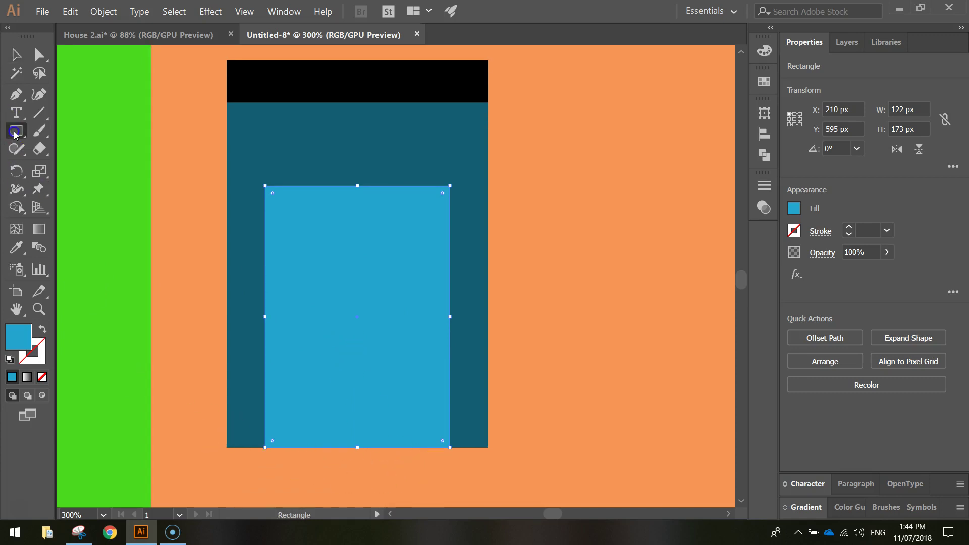
left_click(640, 274, "ctrl")
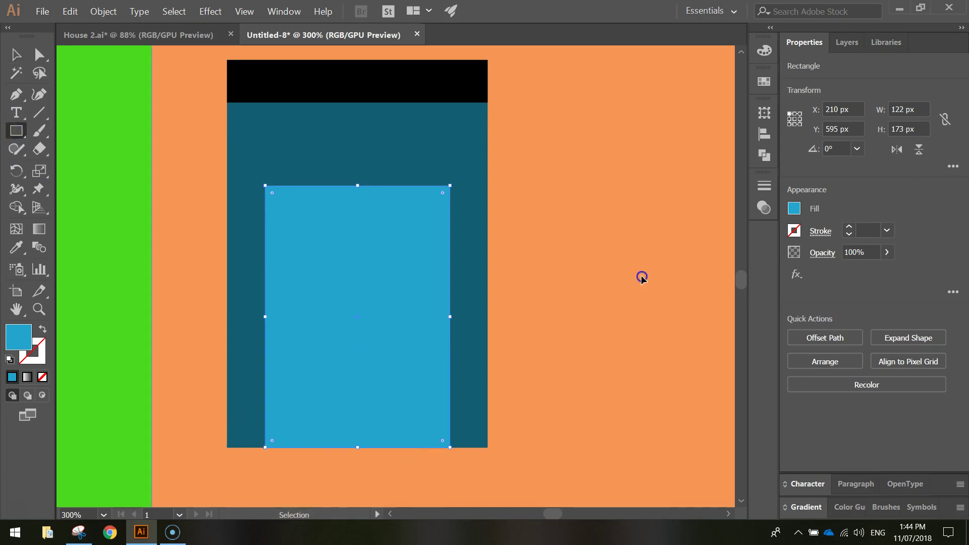
left_click(99, 220, "ctrl")
left_click(840, 47)
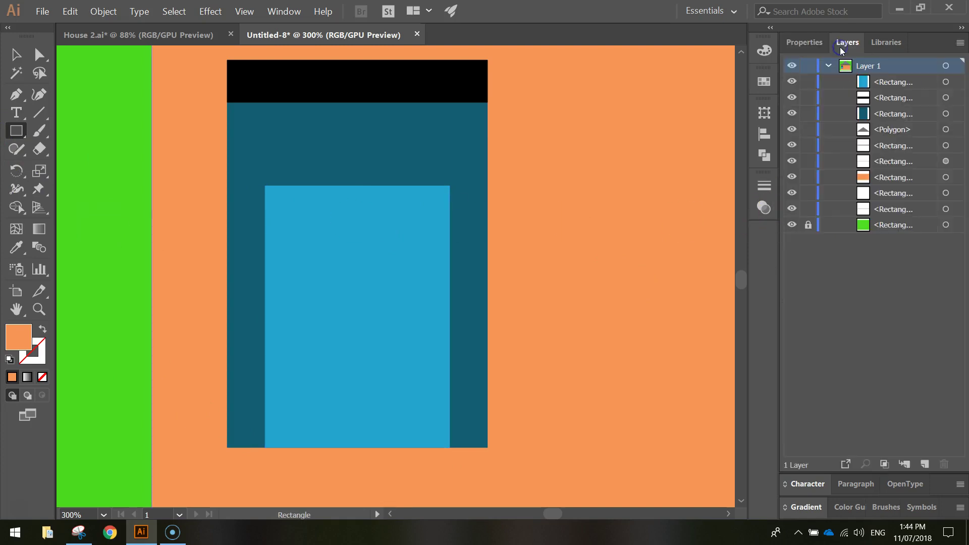
left_click(803, 43)
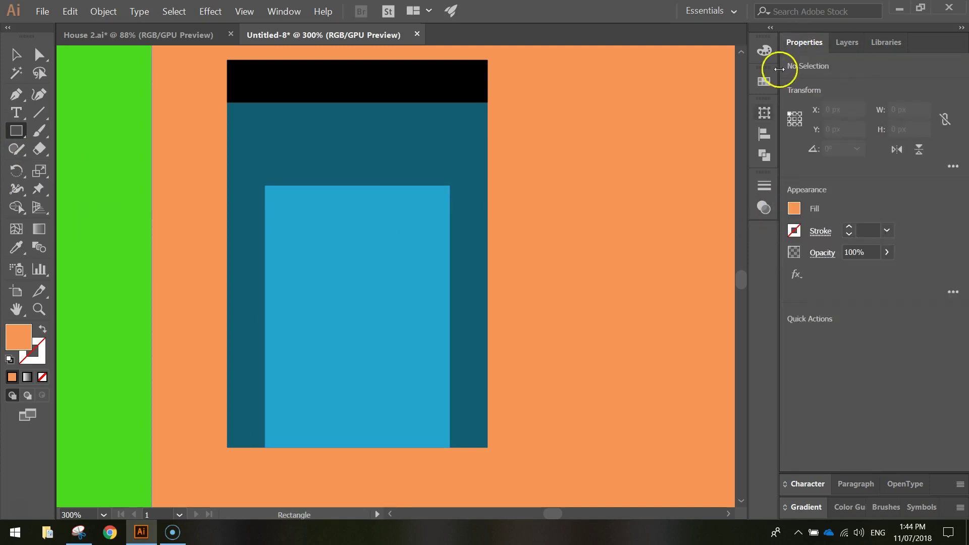
left_click(794, 208)
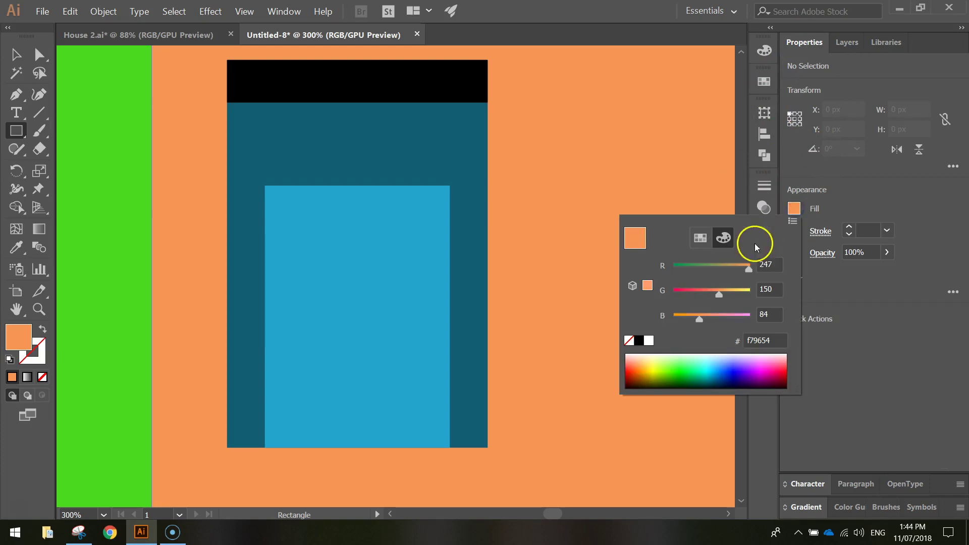
left_click(648, 340)
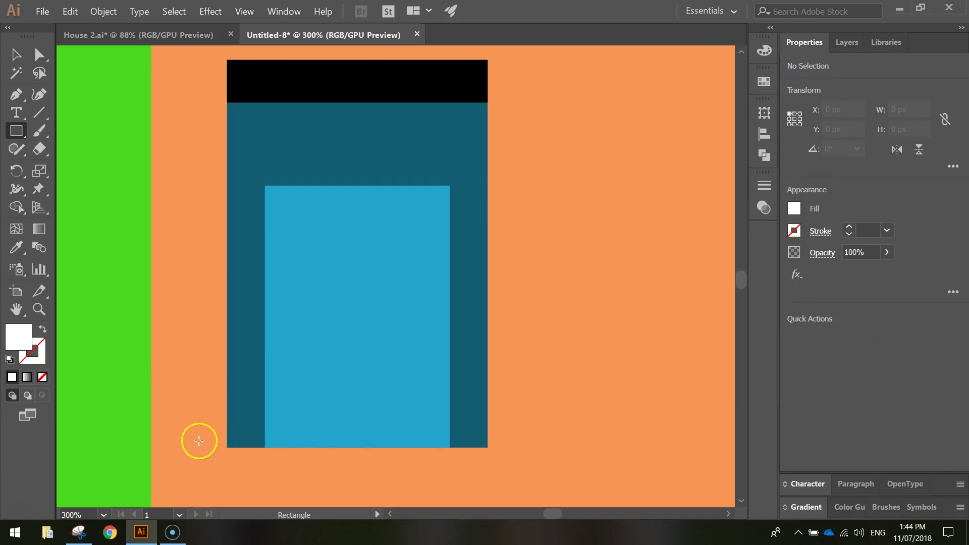
left_click_drag(199, 440, 514, 467)
Duplicate the sill underneath as a black 208 x 6 px shadow strip at 20% opacity
left_click(18, 54)
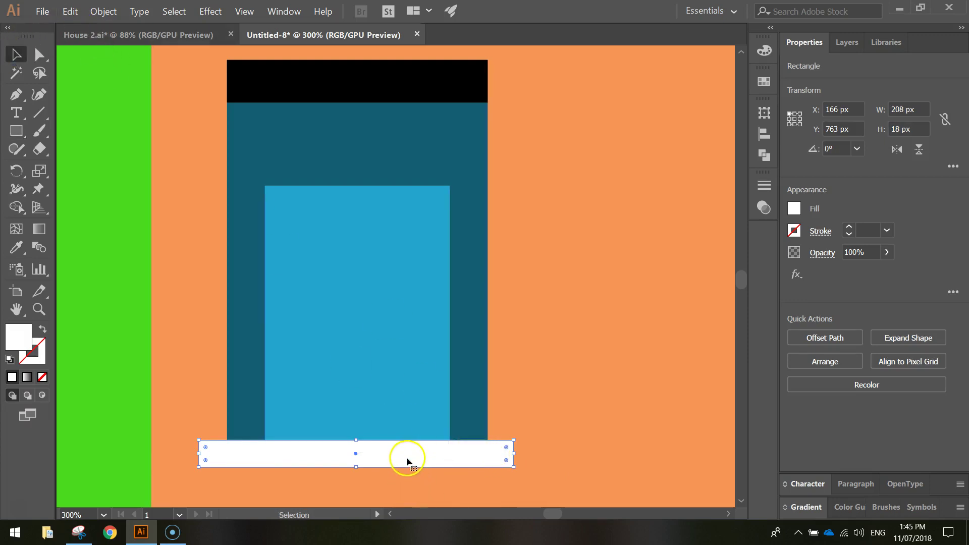
scroll(407, 454, "down", 1)
left_click_drag(399, 405, 400, 431)
left_click(796, 209)
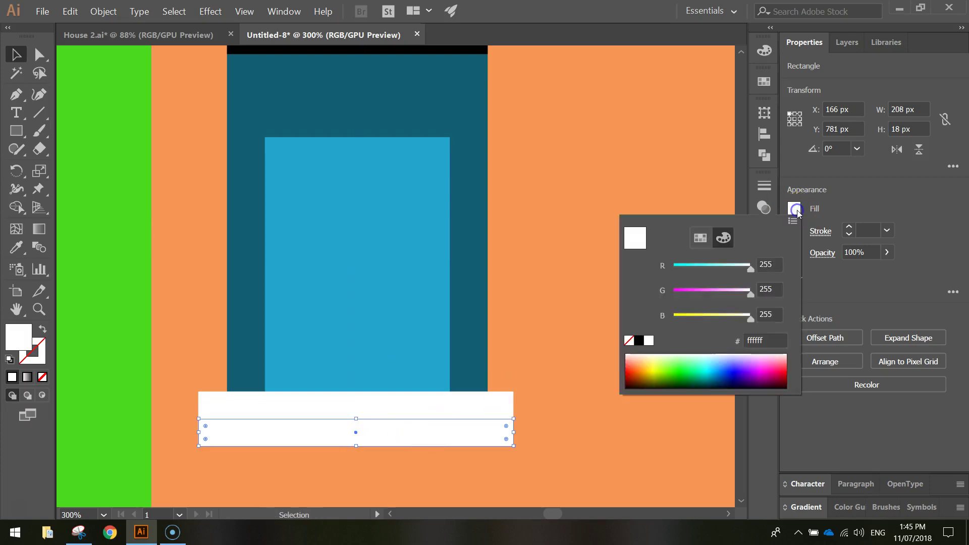
left_click(639, 340)
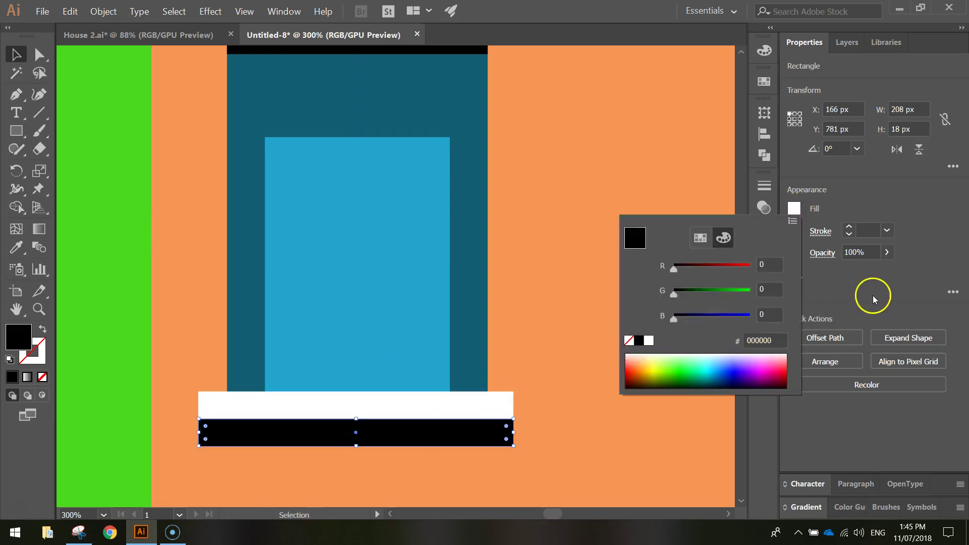
left_click(857, 296)
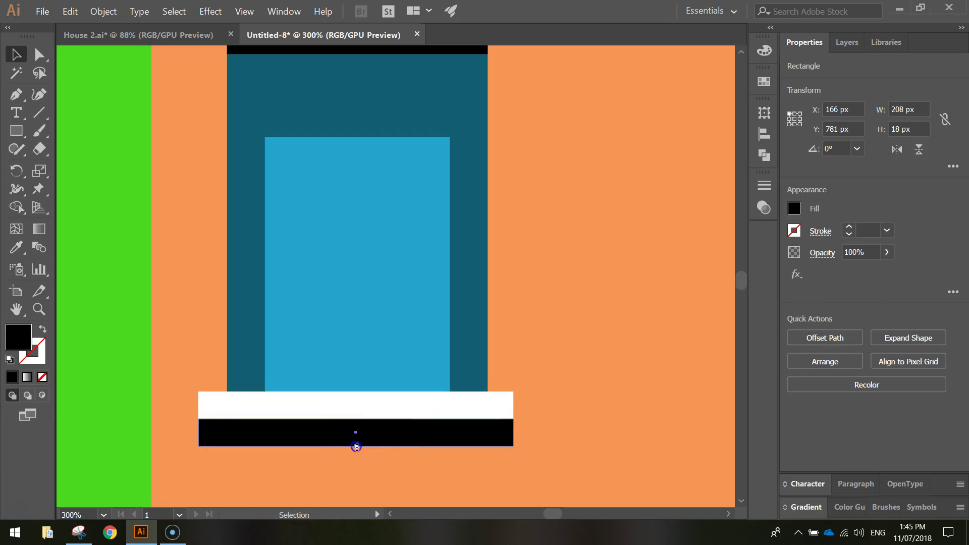
left_click_drag(356, 446, 358, 428)
left_click_drag(857, 252, 804, 251)
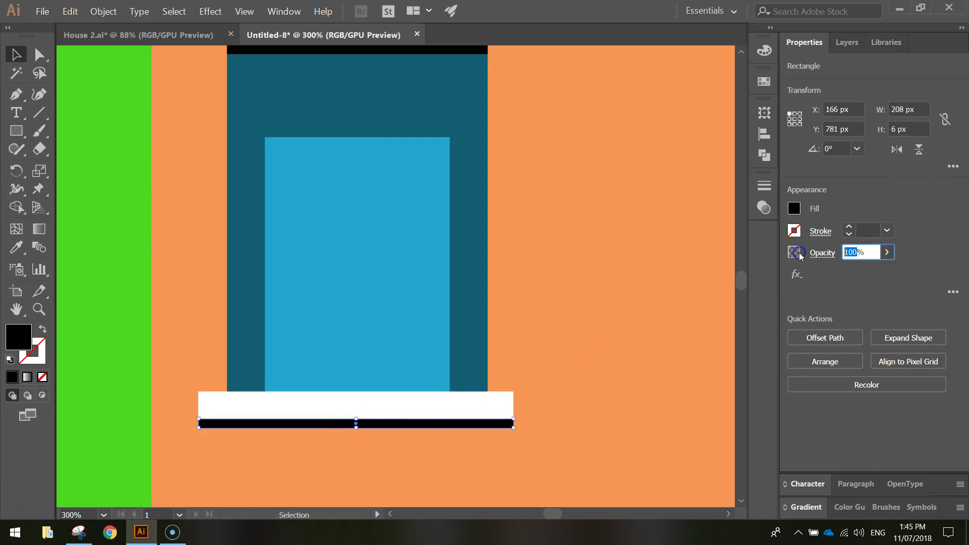
type("20")
key("Return")
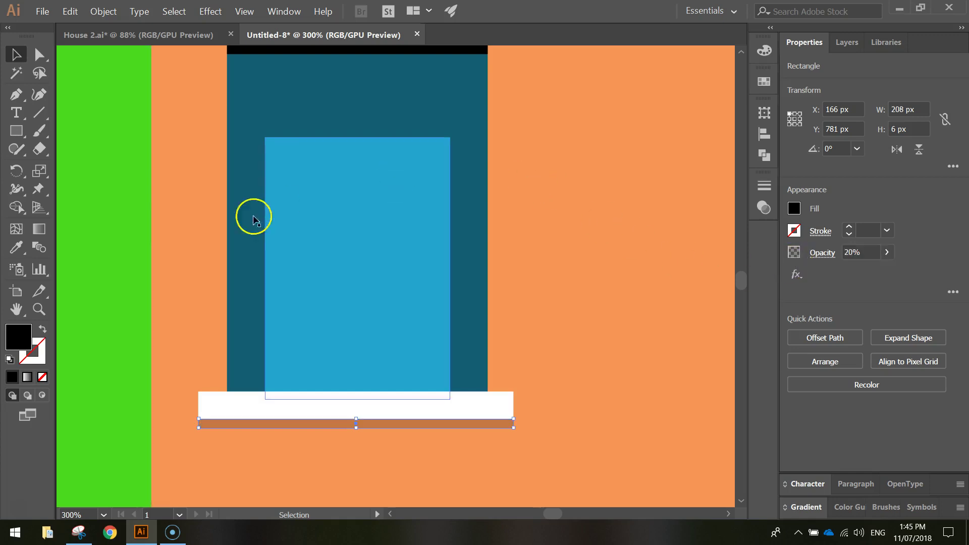
left_click(106, 241)
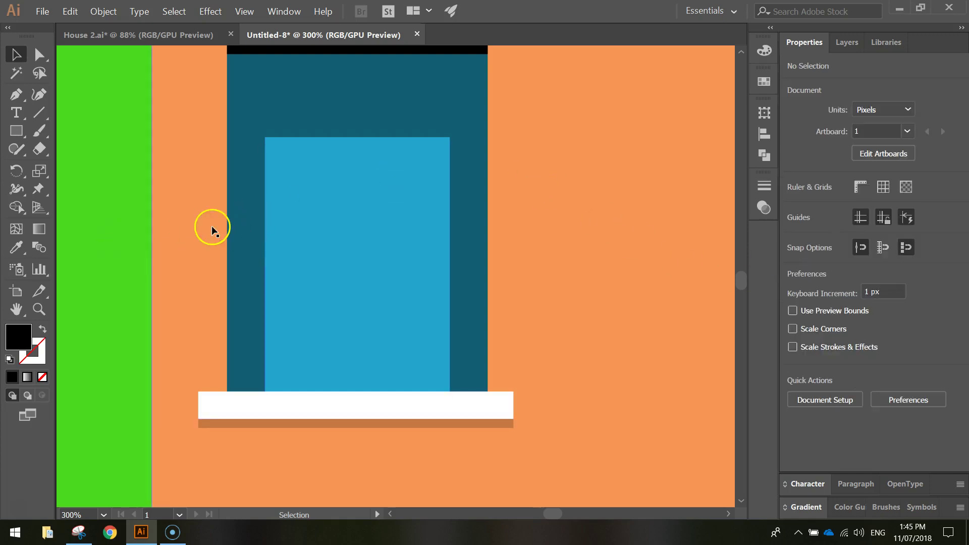
key("ctrl+0")
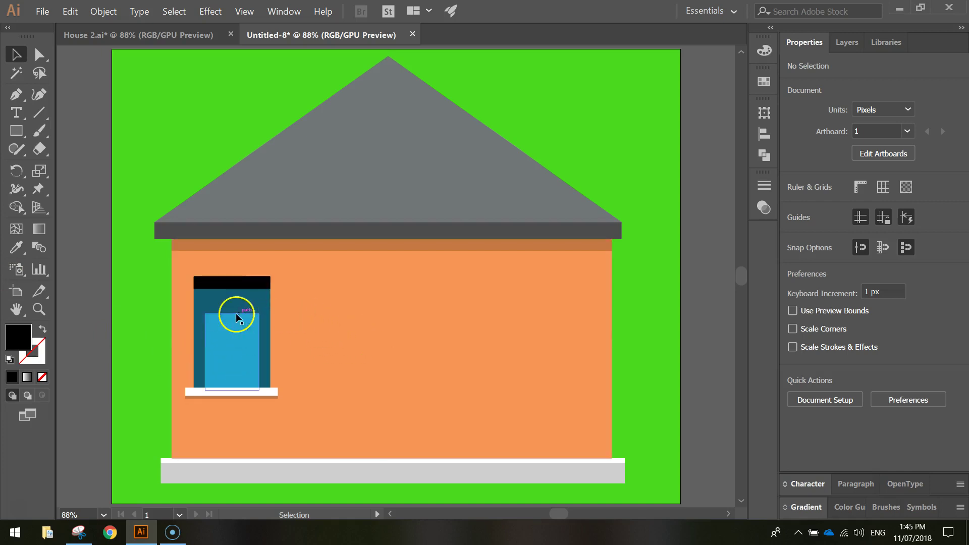
Lock the orange wall in the Layers panel and resize the window parts to a new height
left_click(840, 44)
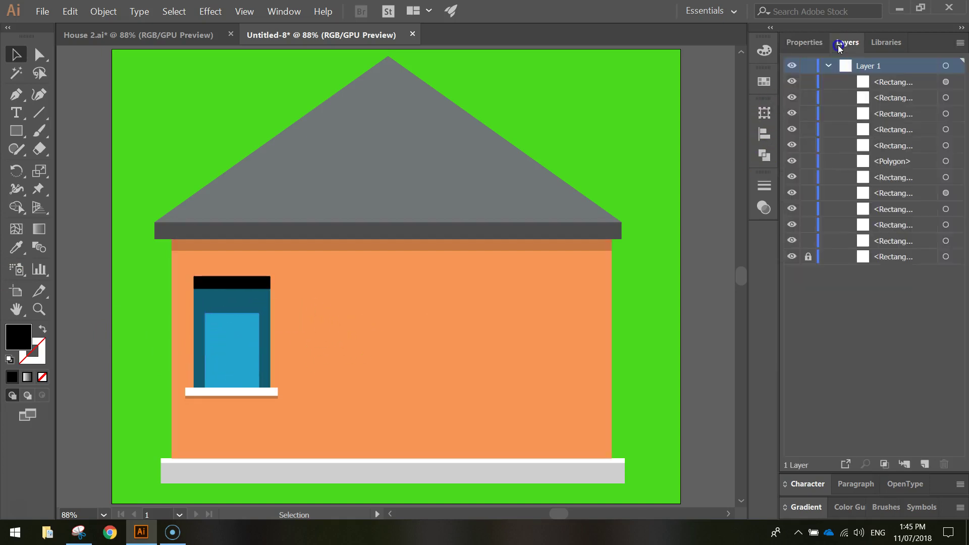
left_click(893, 212)
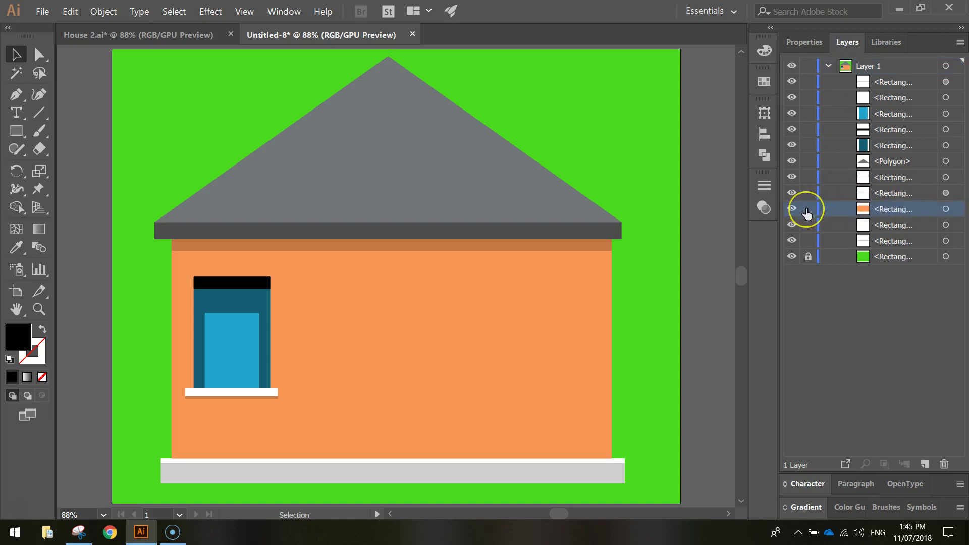
left_click(806, 212)
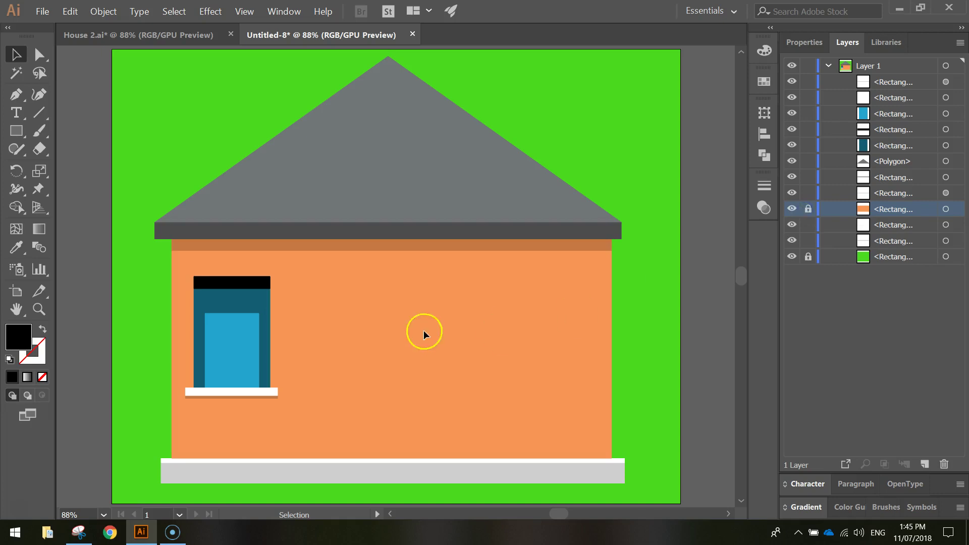
left_click(295, 407)
left_click_drag(181, 271, 181, 270)
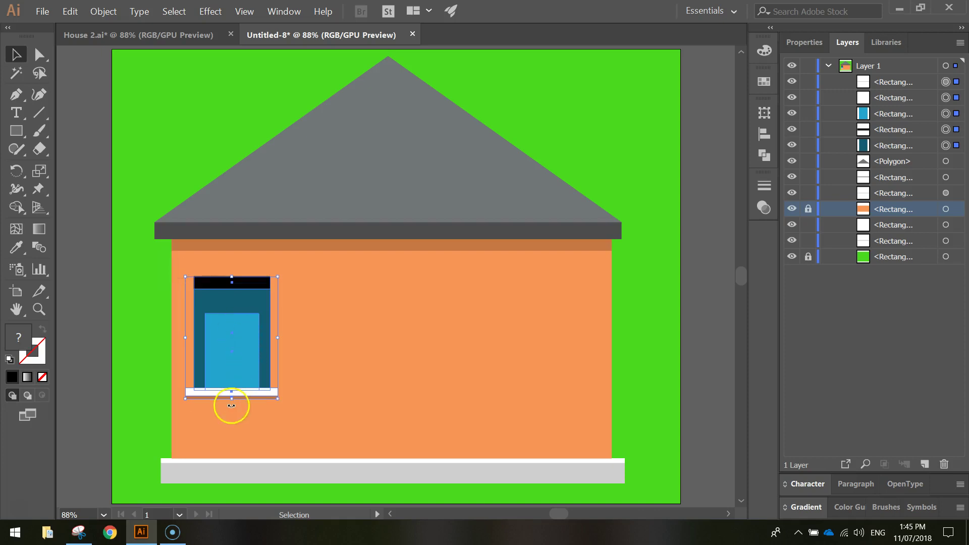
left_click_drag(233, 400, 232, 272)
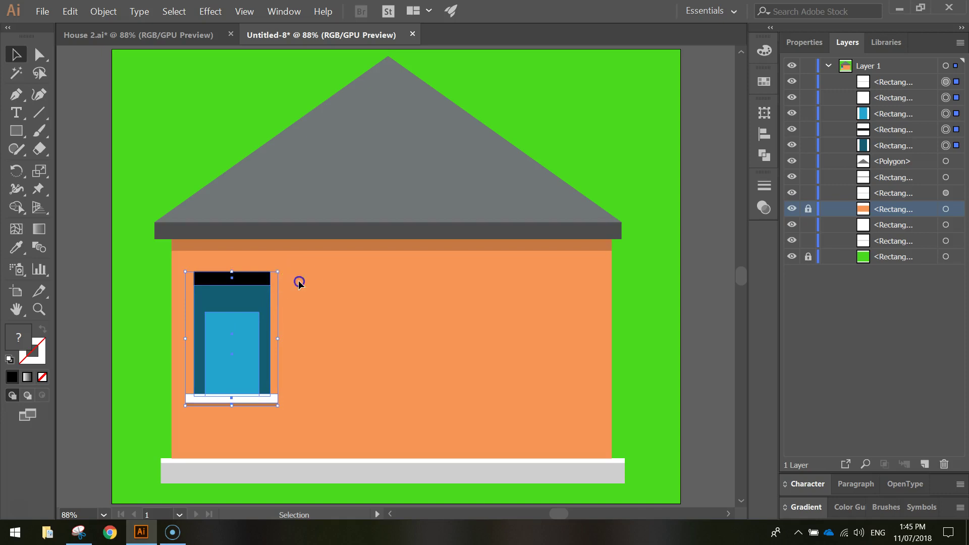
left_click(298, 280)
Set the window's black top bar back to 20% opacity
left_click(251, 279)
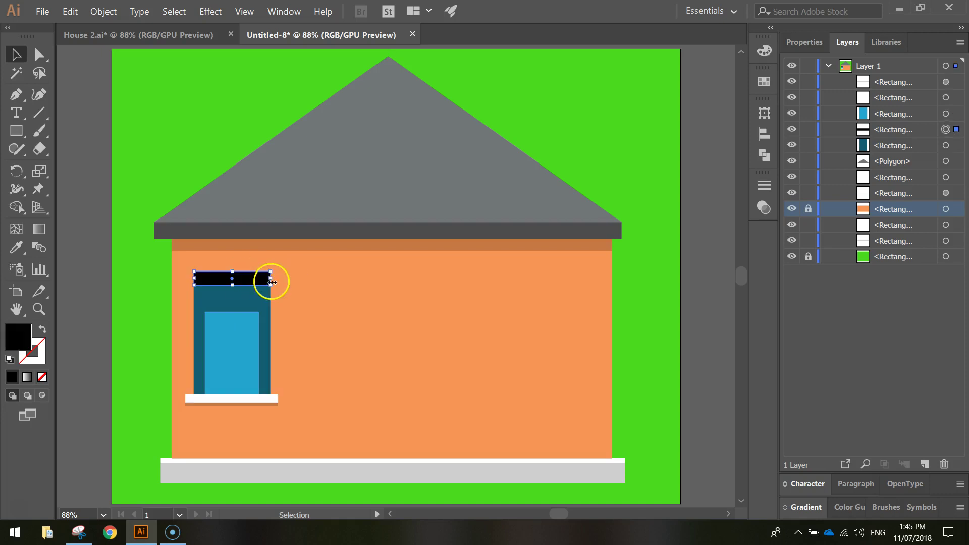
left_click(804, 42)
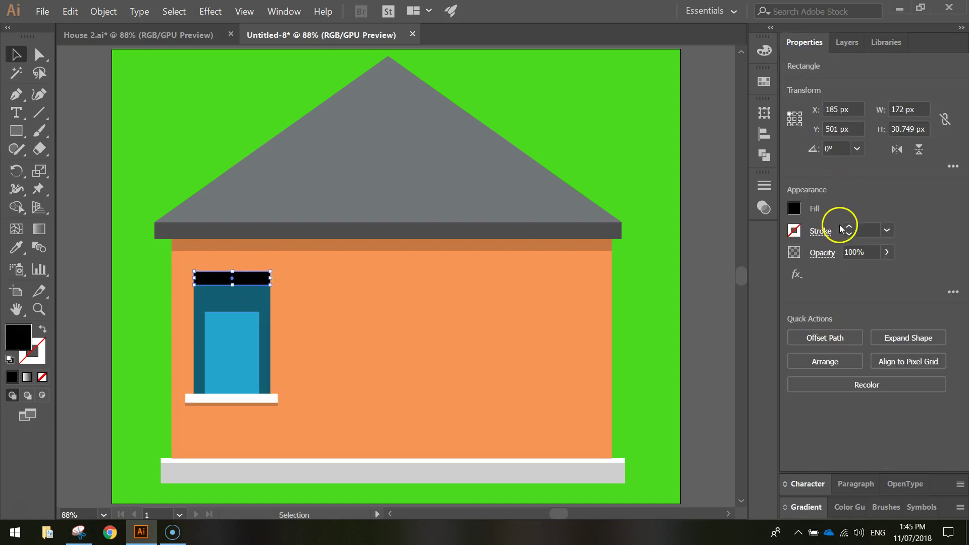
left_click_drag(853, 252, 813, 254)
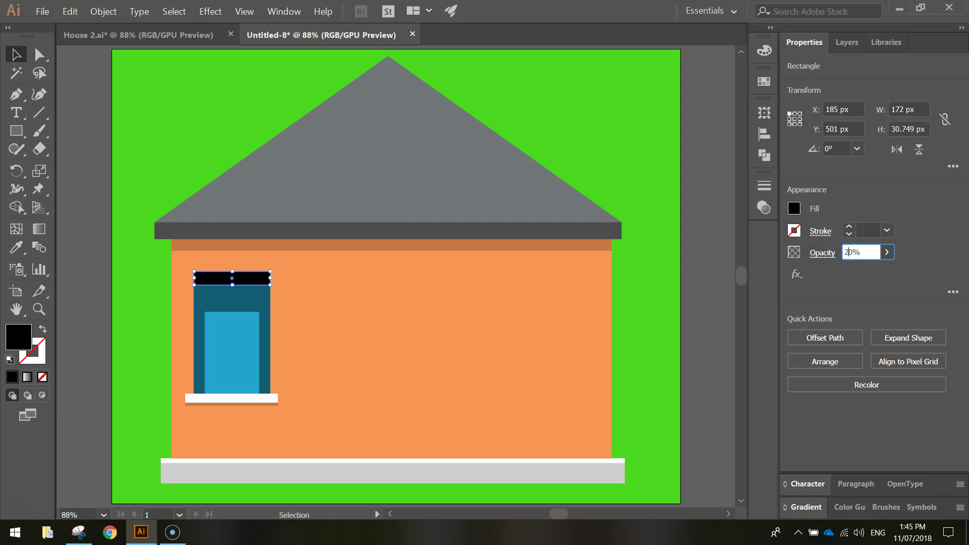
type("2")
key("Return")
left_click(286, 324)
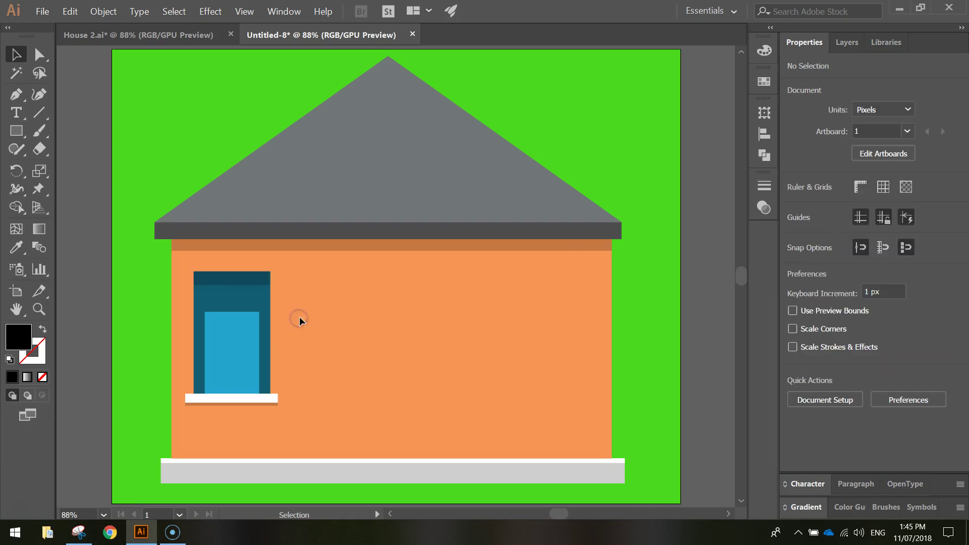
left_click_drag(292, 412, 177, 268)
Group the window parts and its sill into a single window group
right_click(213, 291)
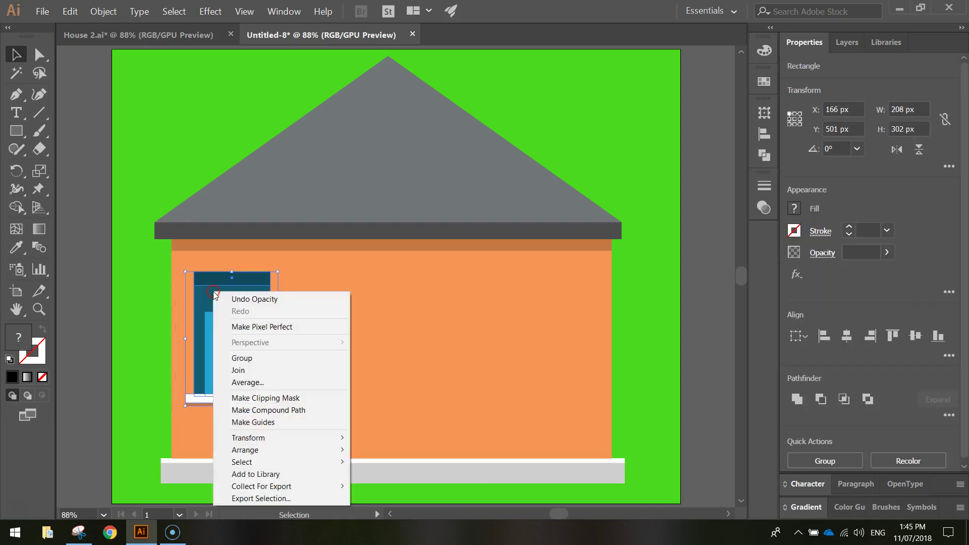
left_click(254, 360)
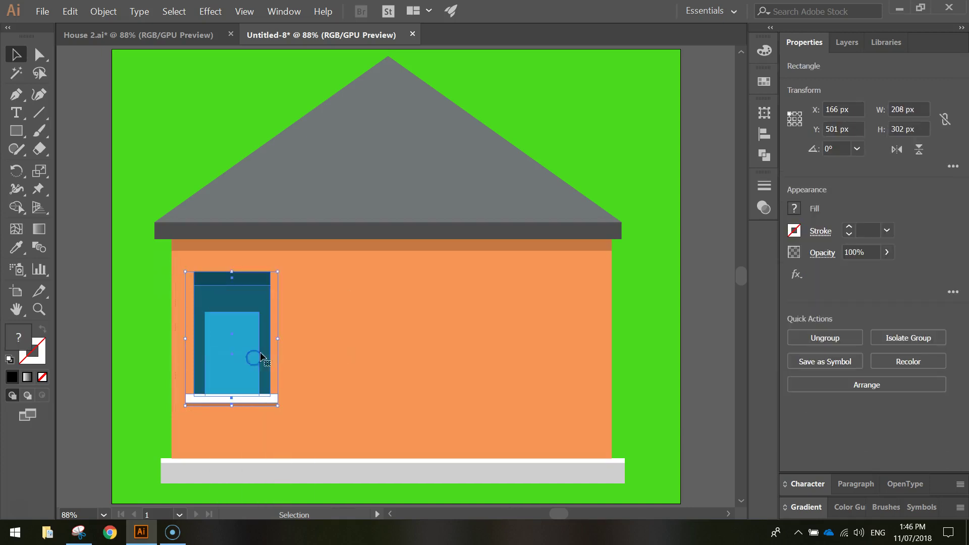
left_click(304, 325)
left_click(241, 309)
Copy the window group twice to the right, forming a row of three windows
left_click_drag(230, 304, 331, 298)
left_click(395, 294)
left_click(330, 298)
left_click(392, 294)
left_click(316, 299)
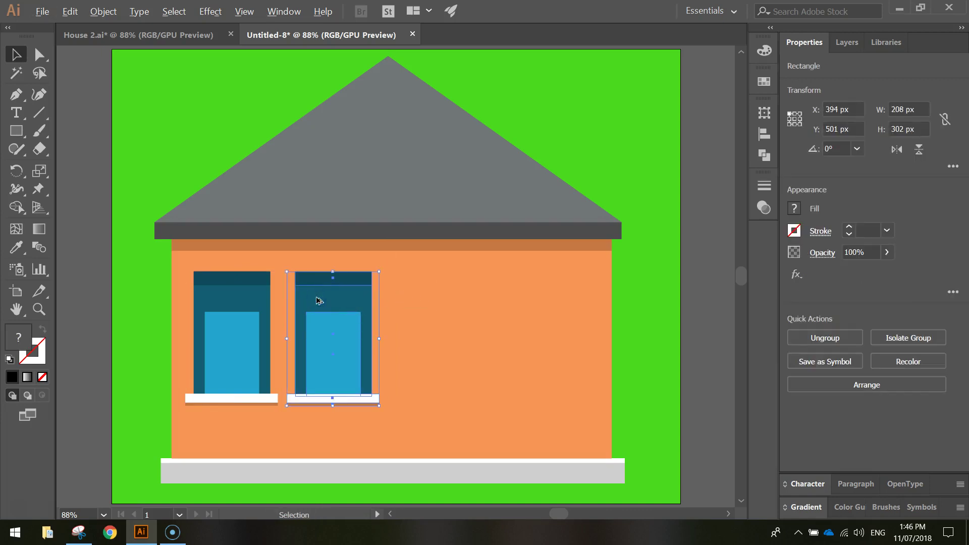
left_click_drag(318, 300, 418, 297)
key("ctrl+shift+a")
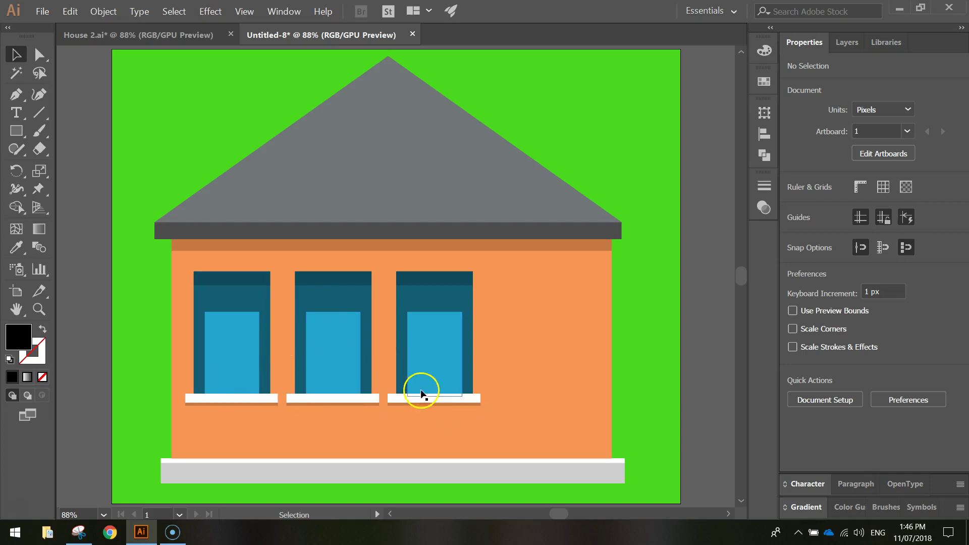
Distribute the three selected windows by their horizontal centres using the Align panel
left_click(439, 387)
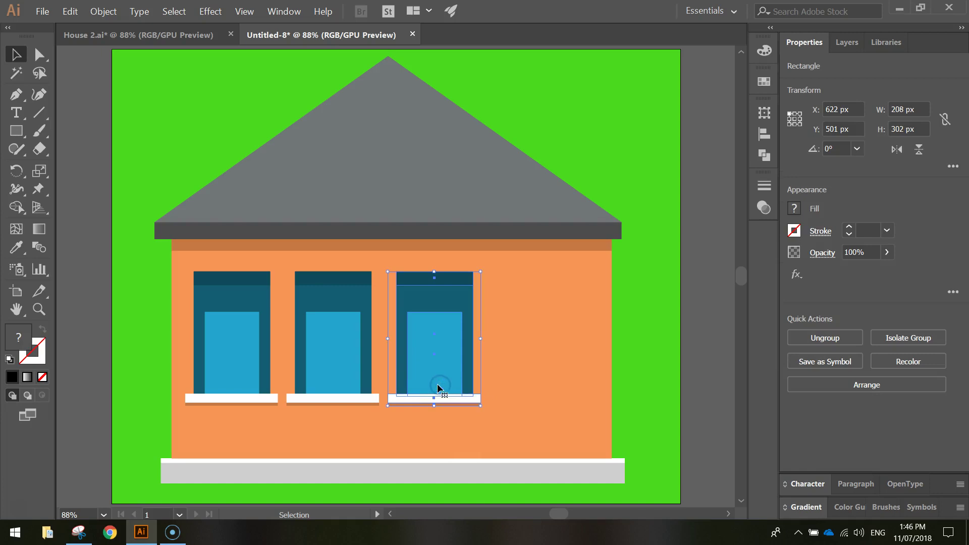
left_click_drag(331, 325, 184, 270)
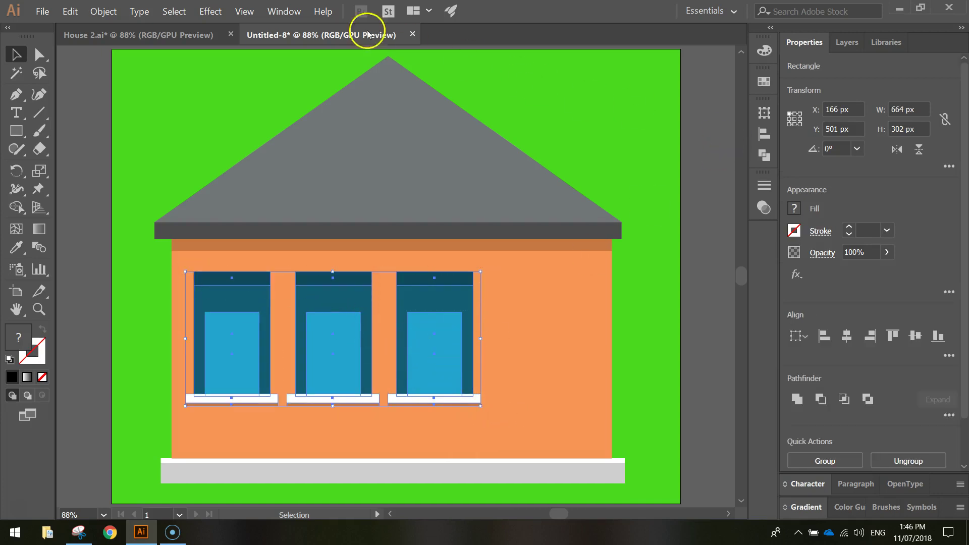
left_click(285, 11)
left_click(338, 131)
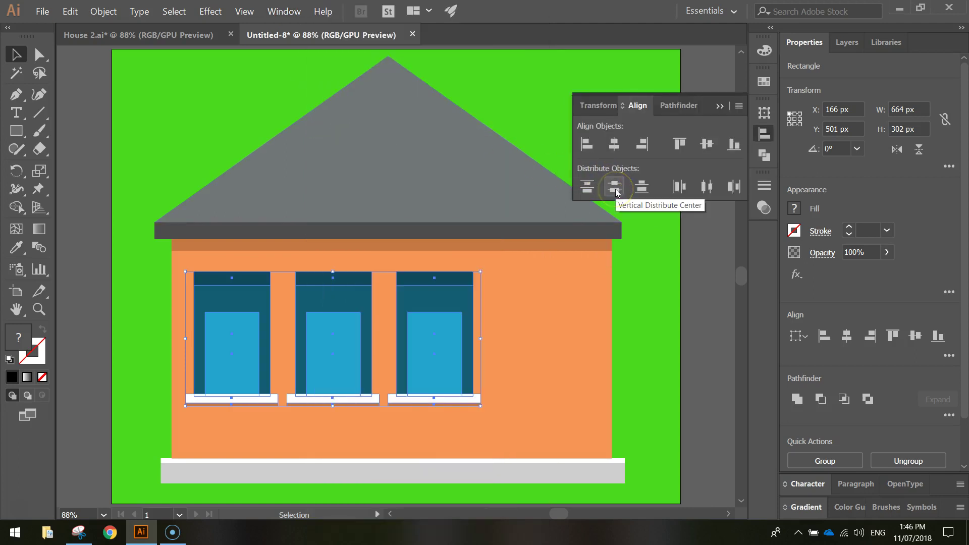
left_click(705, 188)
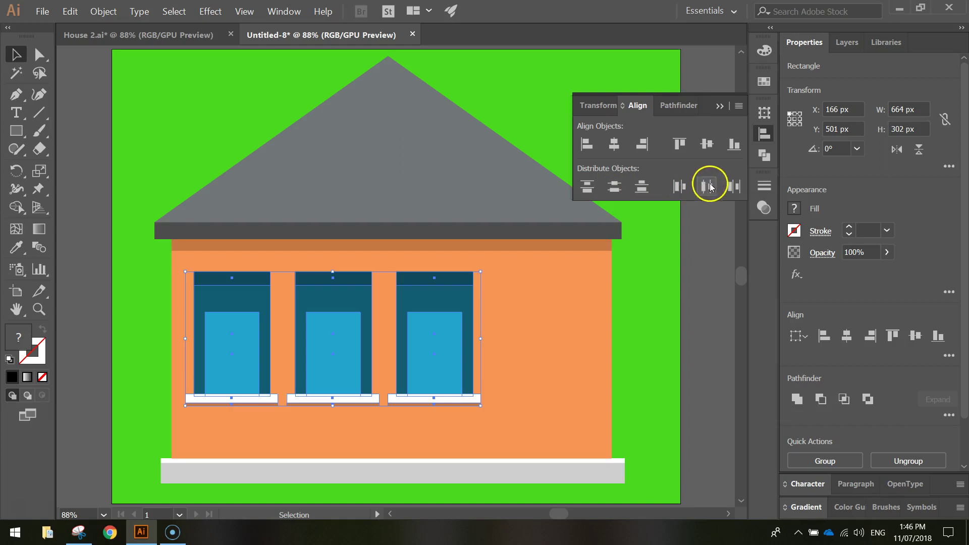
left_click(762, 134)
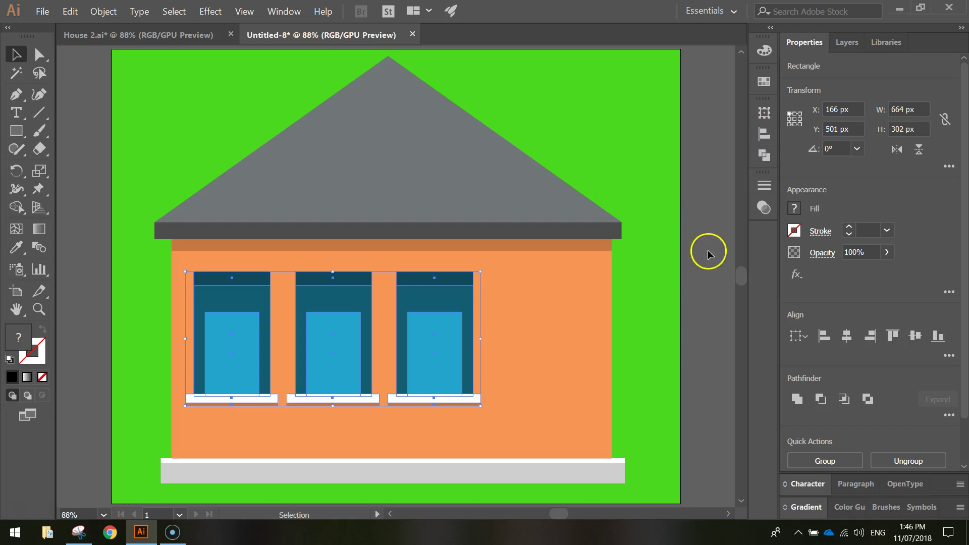
left_click(535, 311)
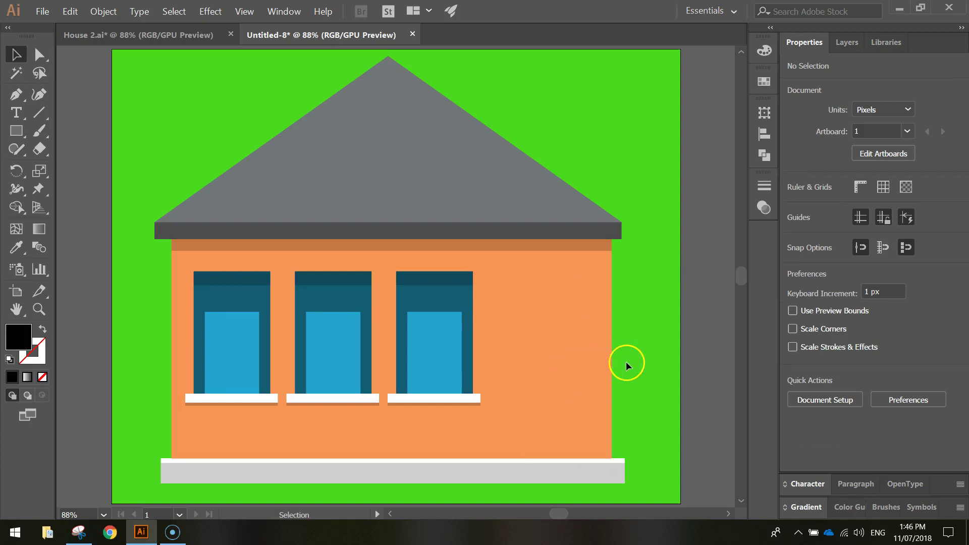
Draw a brown (896d58) 236 x 419 px door up from the wall's bottom-right corner, nudged left
left_click(16, 132)
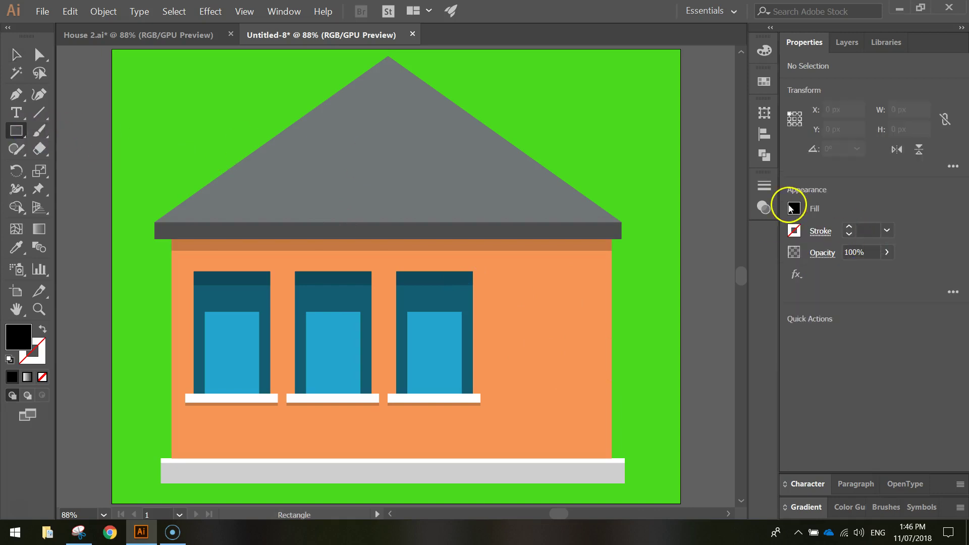
left_click(793, 209)
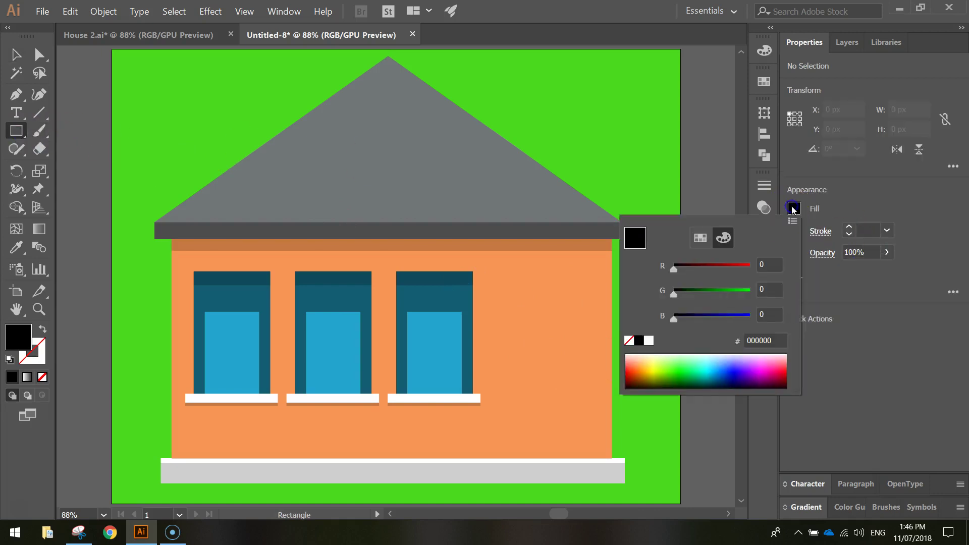
left_click(781, 341)
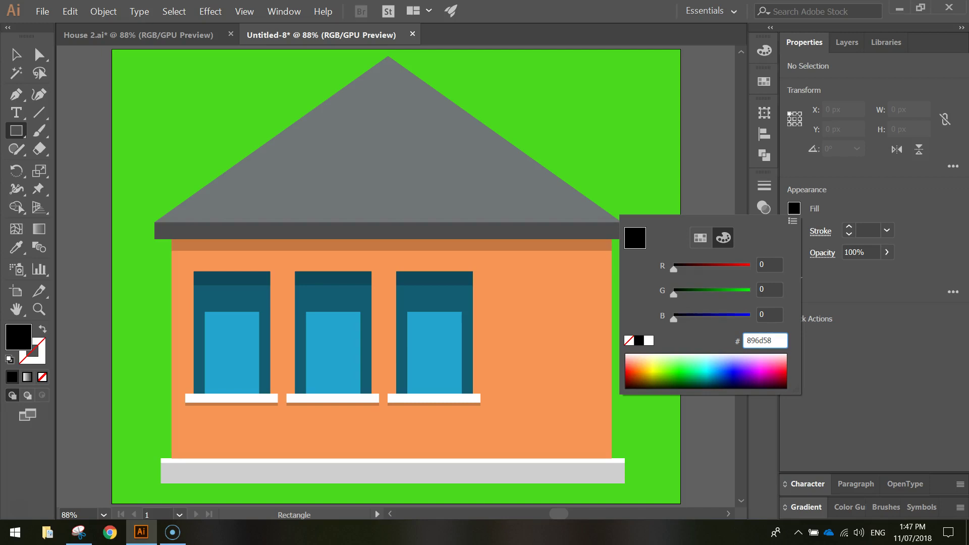
key("Return")
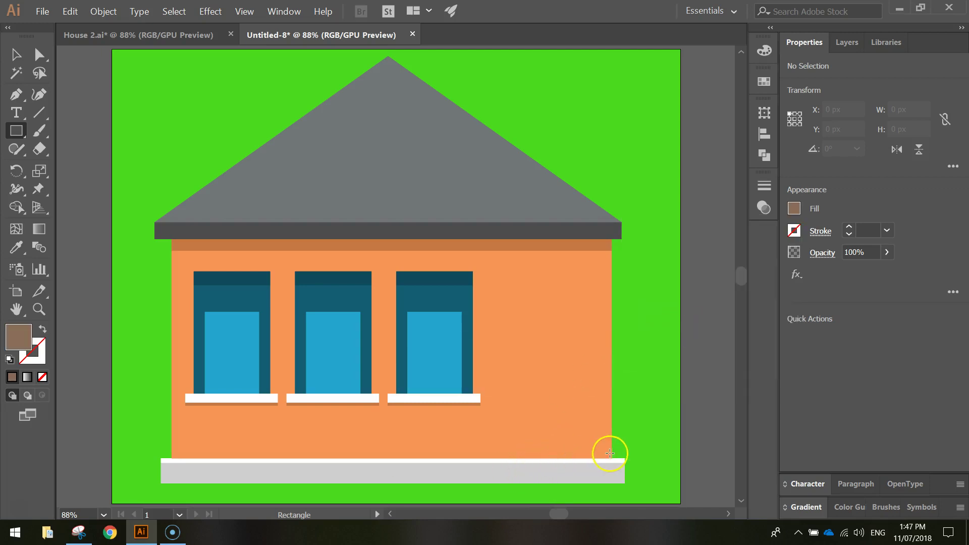
left_click_drag(604, 458, 498, 271)
key("Left")
key("Left")
key("Left")
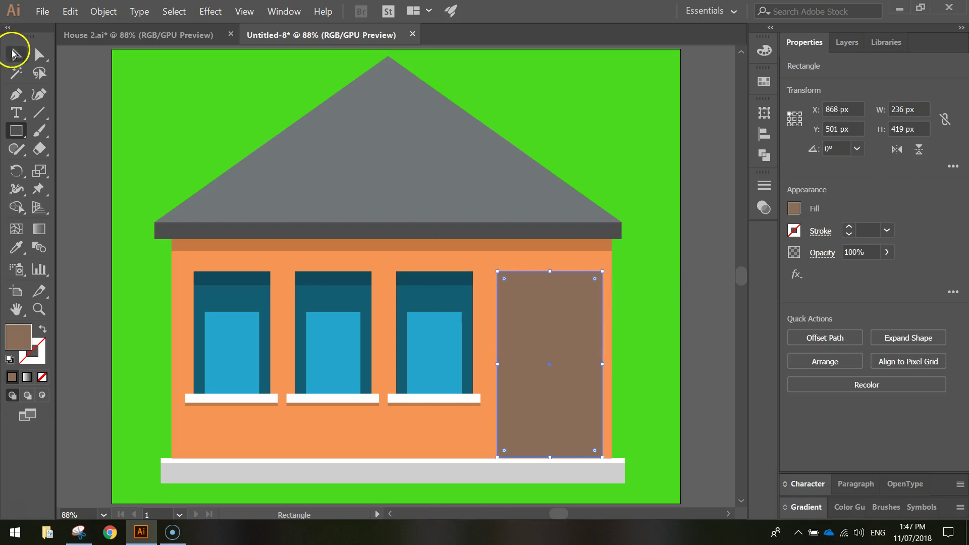
Deselect the door and enter darker brown hex 745944 as the rectangle fill
left_click(16, 54)
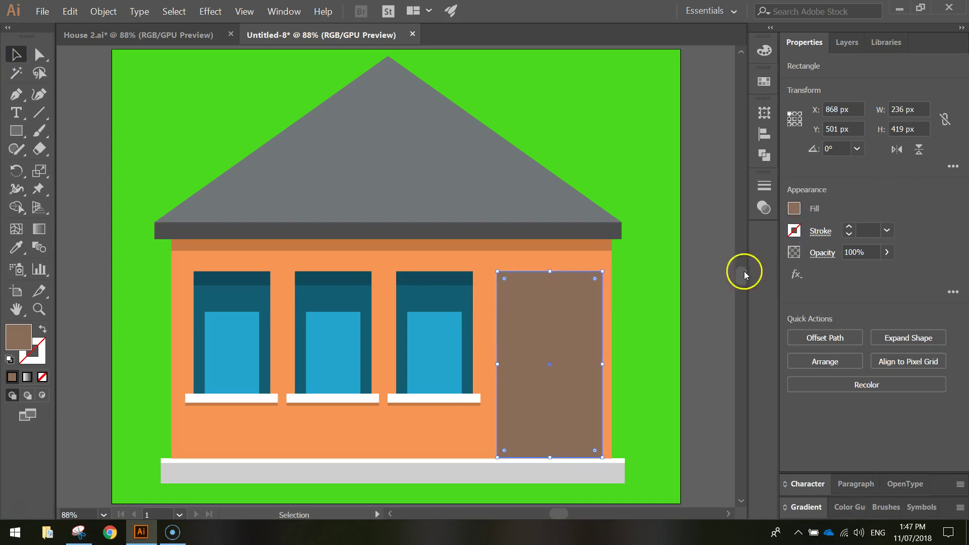
left_click(727, 288)
left_click(16, 130)
left_click(793, 209)
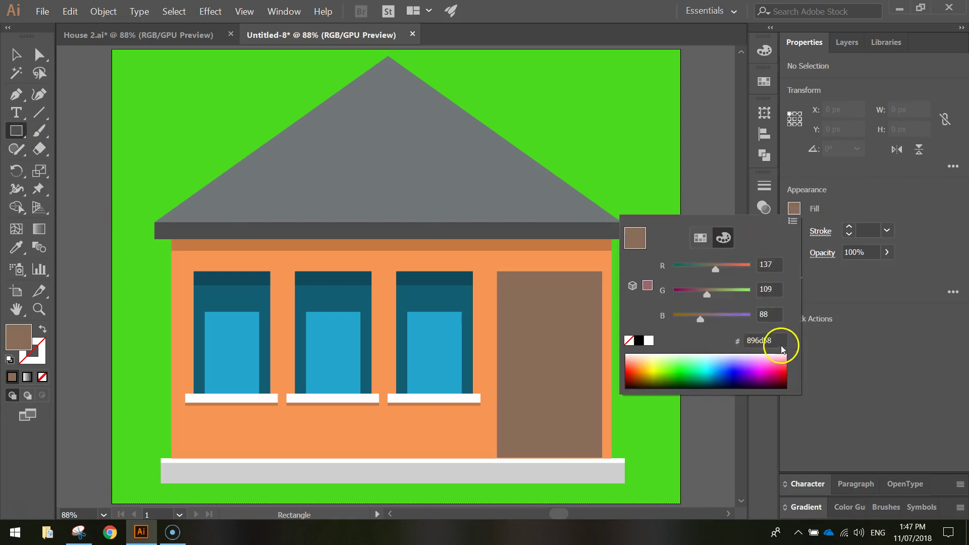
left_click_drag(785, 342, 695, 343)
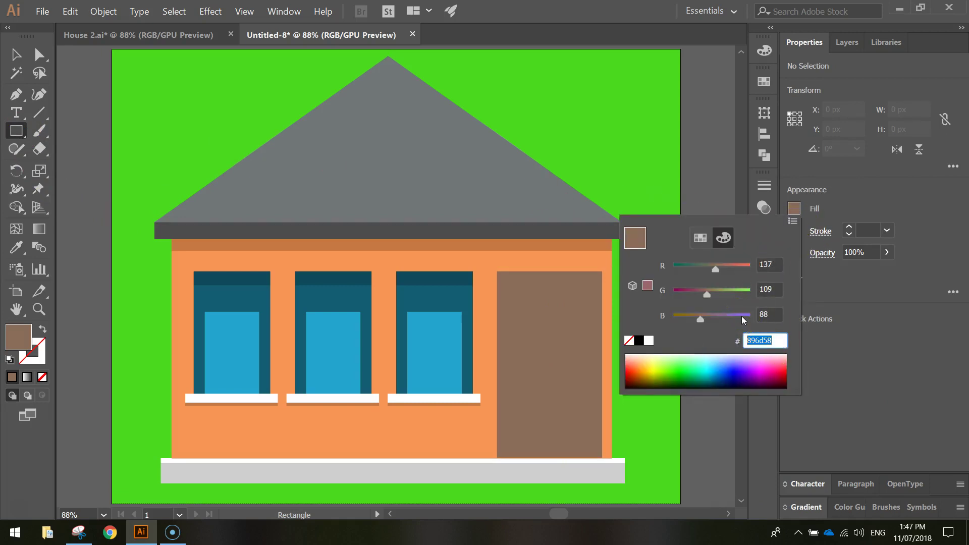
type("745944")
Draw the first darker brown 169 x 60 px panel near the door's top and centre it
key("Return")
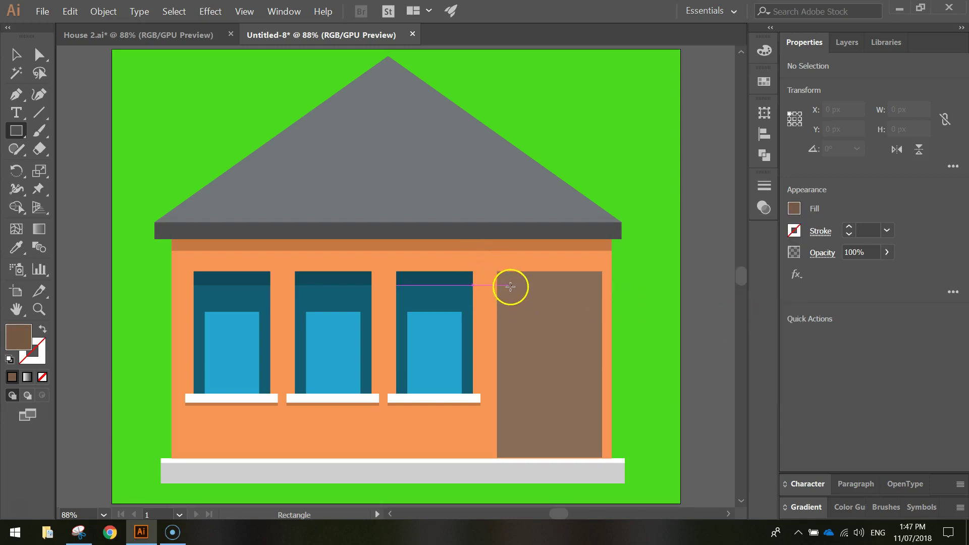
left_click_drag(512, 287, 588, 312)
left_click(16, 54)
scroll(660, 358, "up", 2)
left_click_drag(552, 280, 561, 279)
Copy the panel down the door and distribute all four panels evenly by vertical centres
scroll(595, 275, "down", 3)
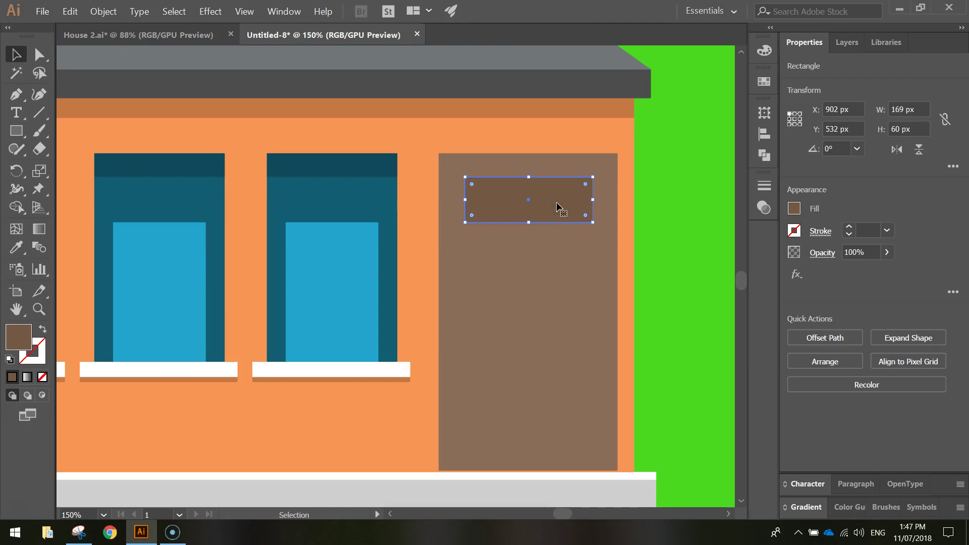
left_click_drag(556, 202, 557, 413)
left_click(558, 346, "shift")
left_click(546, 268, "shift")
left_click(543, 221, "shift")
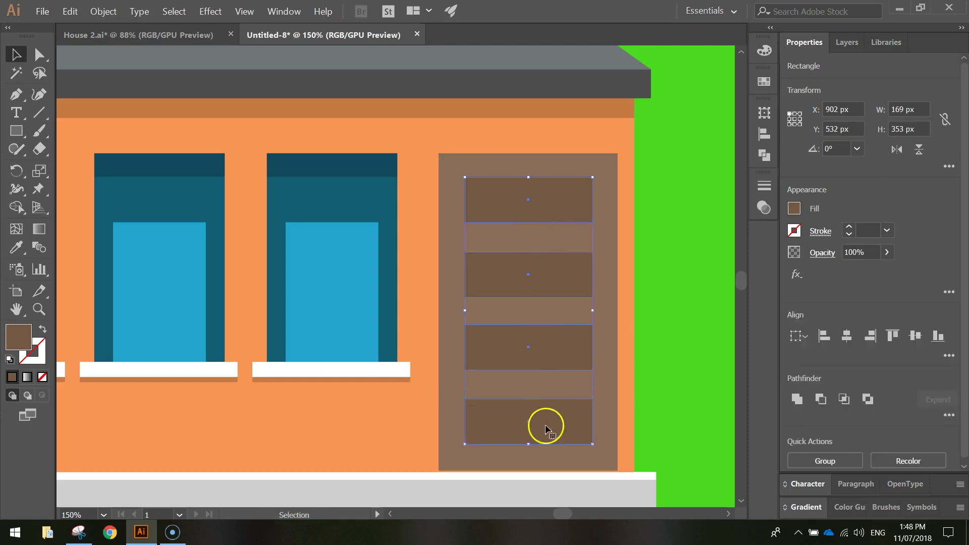
left_click(759, 147)
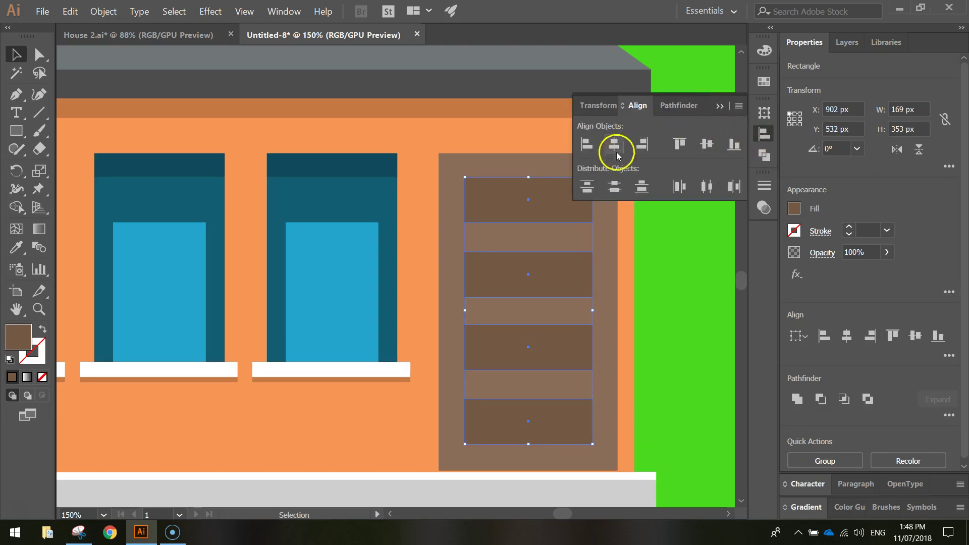
left_click(616, 187)
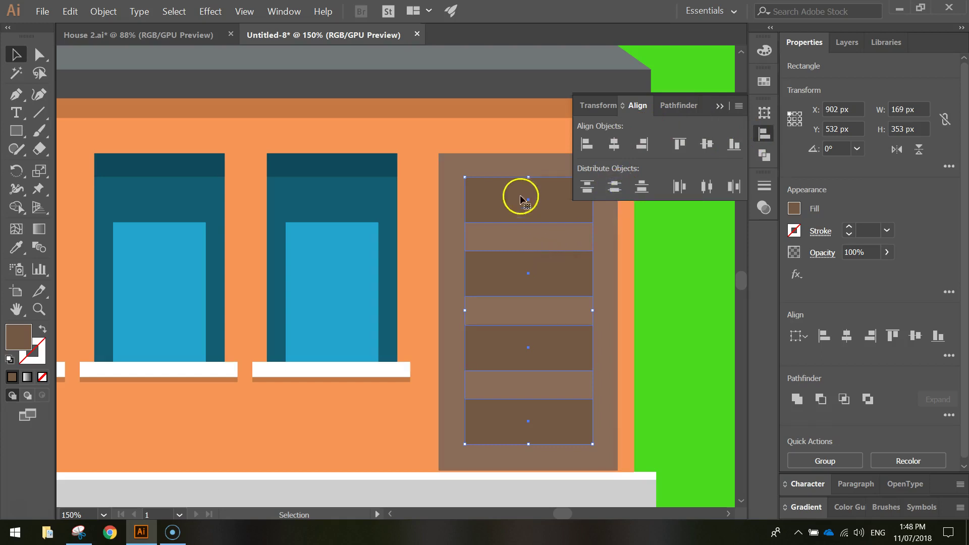
left_click(764, 134)
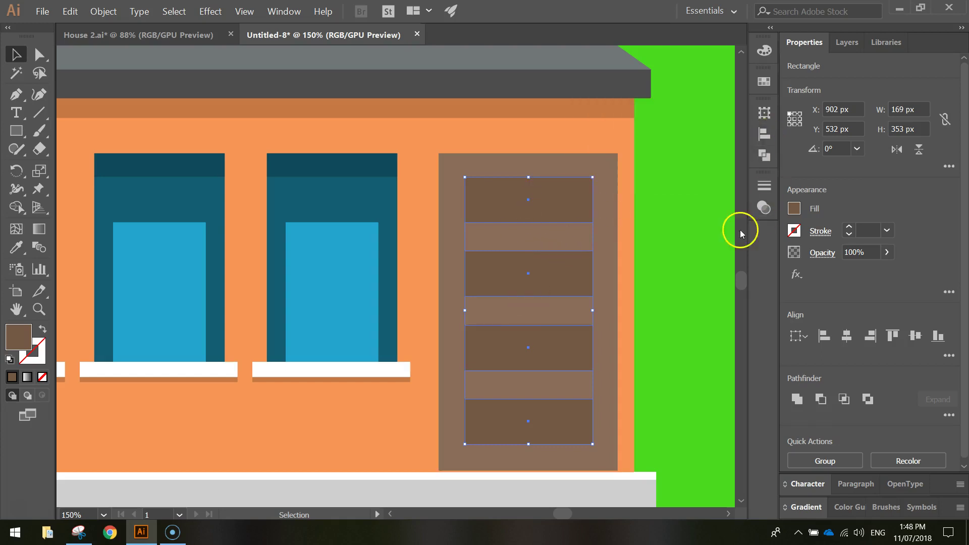
left_click(663, 225)
With the Polygon tool active, set the fill colour to orange hex f79654
scroll(668, 212, "down", 2)
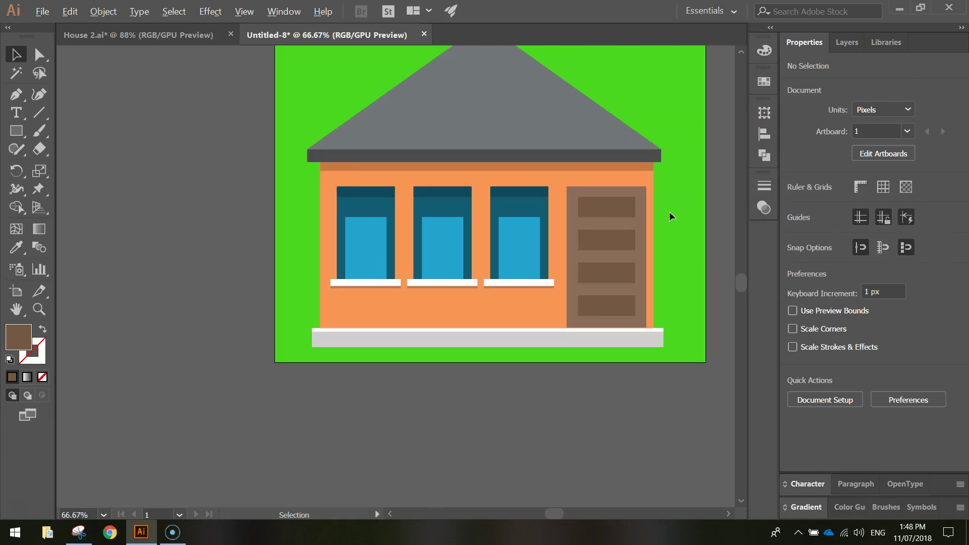
scroll(669, 208, "up", 2)
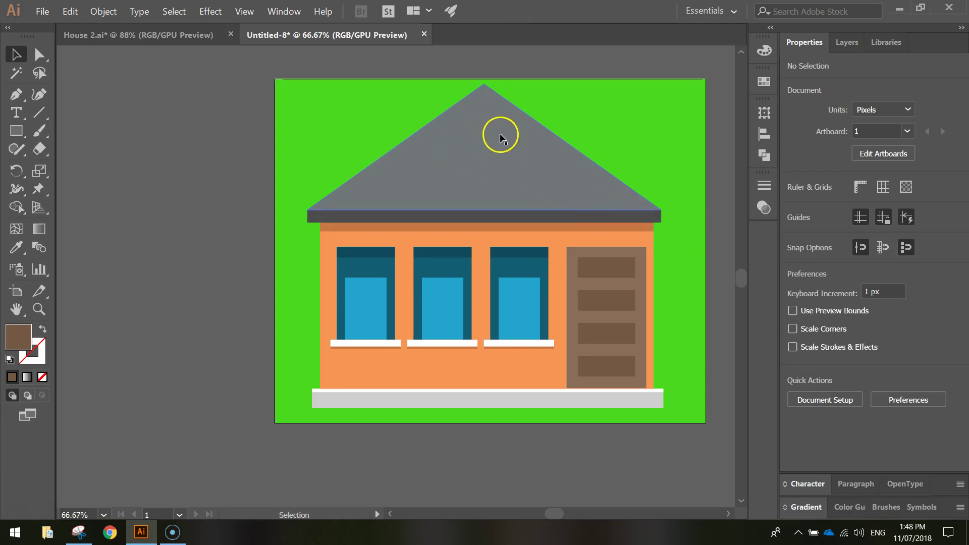
scroll(499, 133, "up", 1)
left_click_drag(510, 137, 461, 169)
scroll(461, 169, "up", 1)
scroll(456, 173, "down", 1)
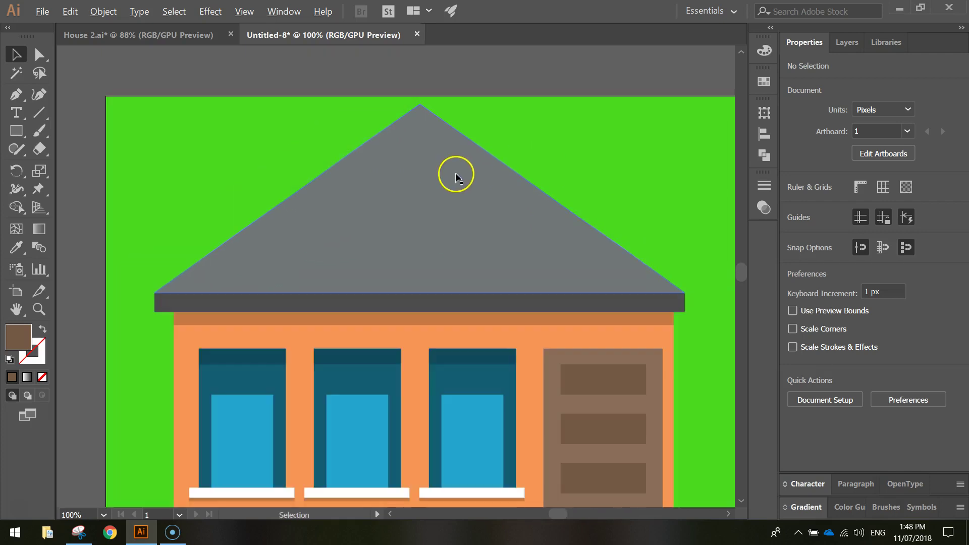
left_click(18, 130)
left_click(19, 130)
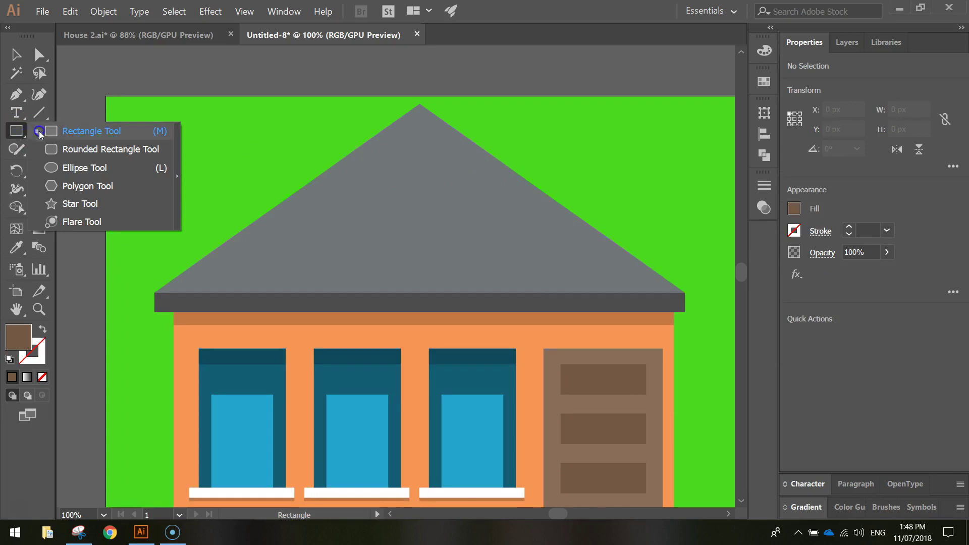
left_click(76, 186)
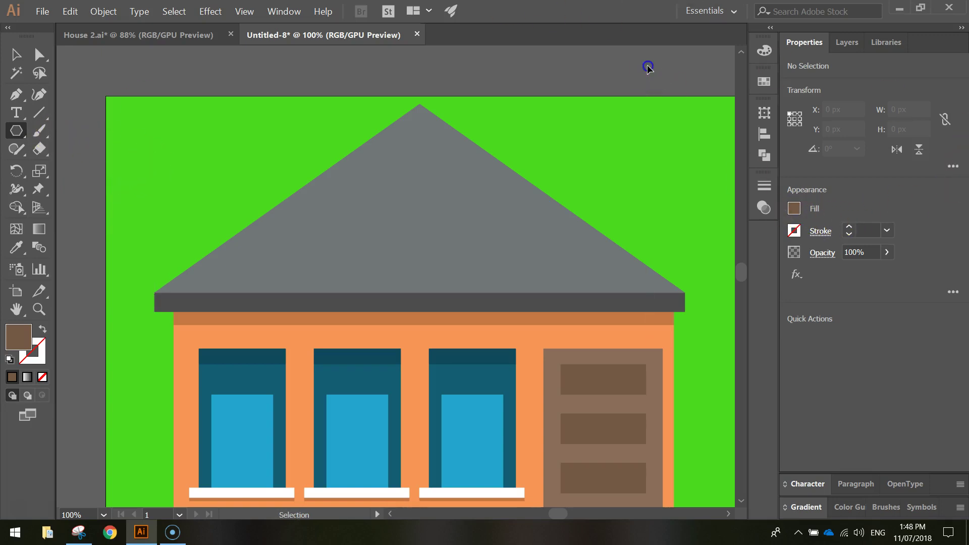
left_click(792, 207)
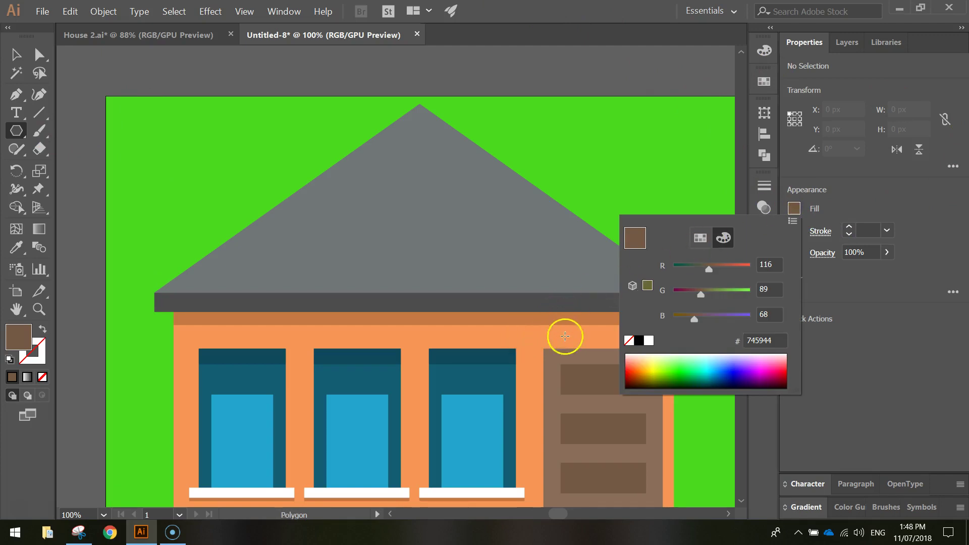
left_click_drag(770, 340, 700, 339)
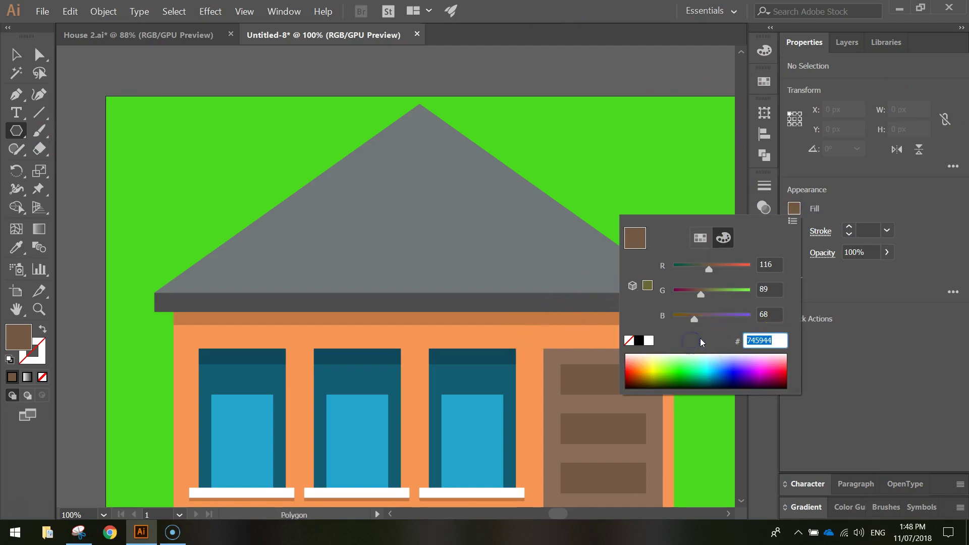
type("f79654")
key("Return")
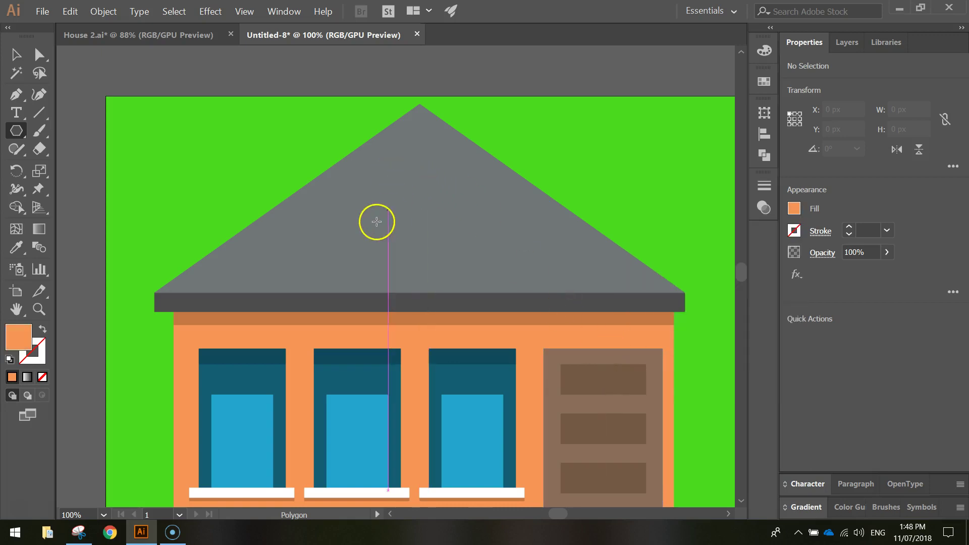
Create a three-sided triangle and fit it centred in the roof gable at 367 x 190 px
left_click(410, 192)
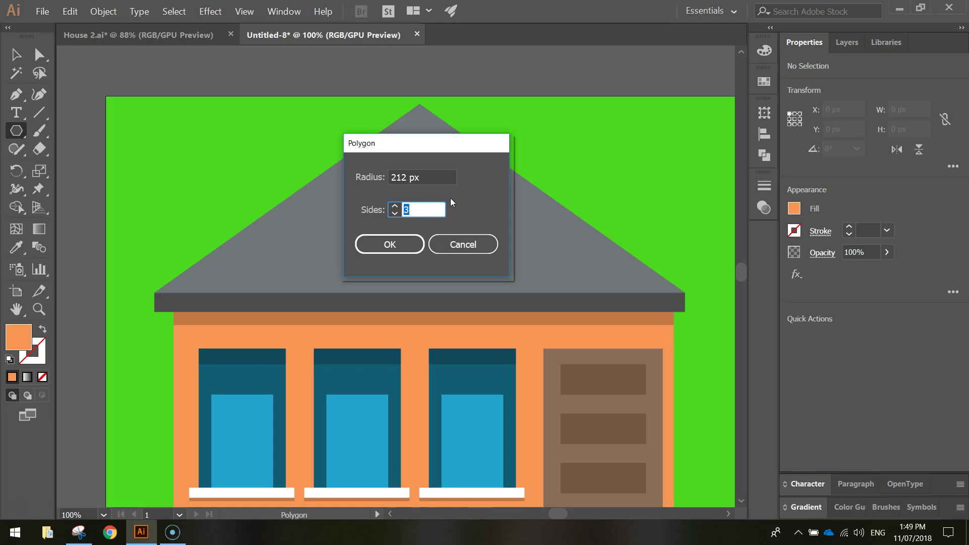
left_click(417, 207)
left_click(410, 245)
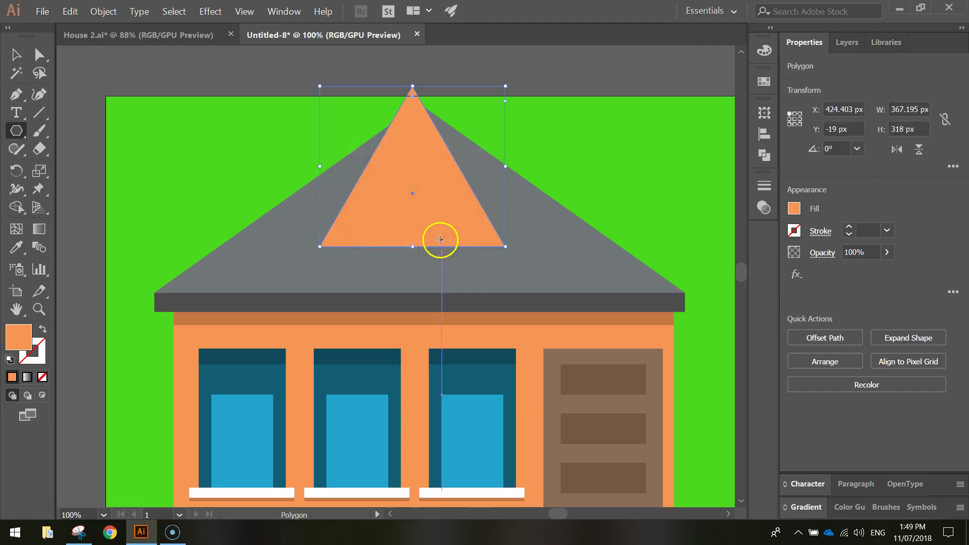
left_click(16, 54)
mouse_move(430, 215)
left_mouse_down()
mouse_move(438, 244)
mouse_move(438, 221)
left_mouse_up()
left_click_drag(420, 104, 430, 171)
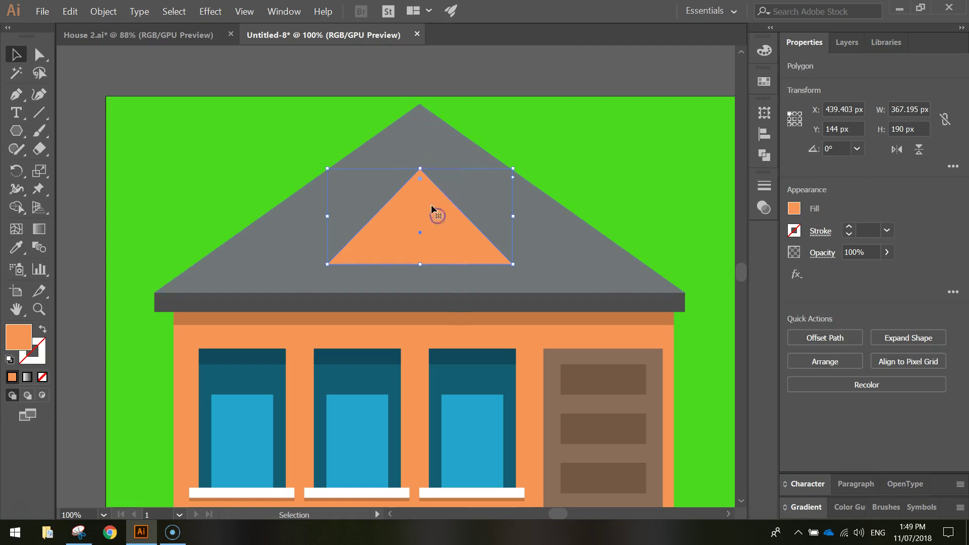
Paste a copy of the orange triangle in front, fill it black, and shrink it to 317 x 164 px
left_click(69, 11)
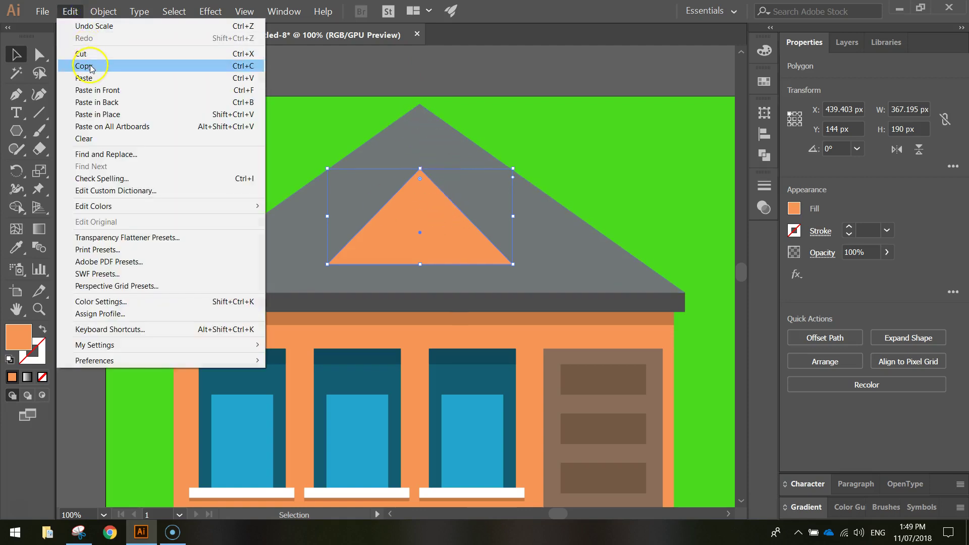
left_click(241, 67)
left_click(71, 11)
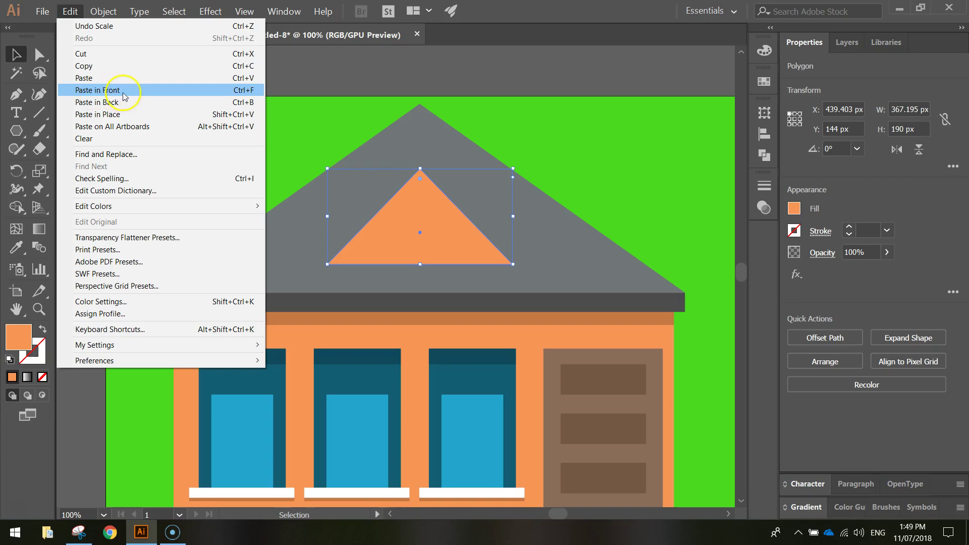
left_click(240, 91)
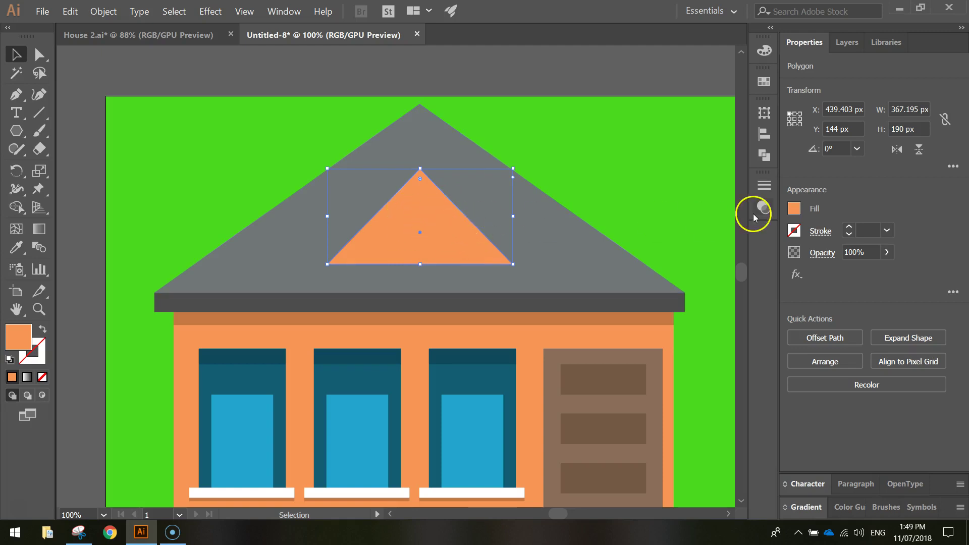
left_click(794, 207)
left_click(639, 340)
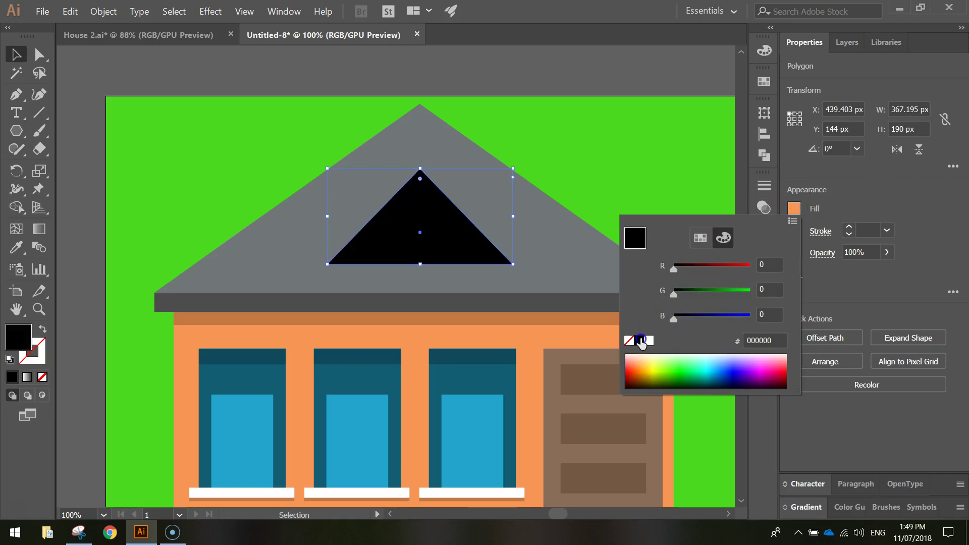
left_click(866, 200)
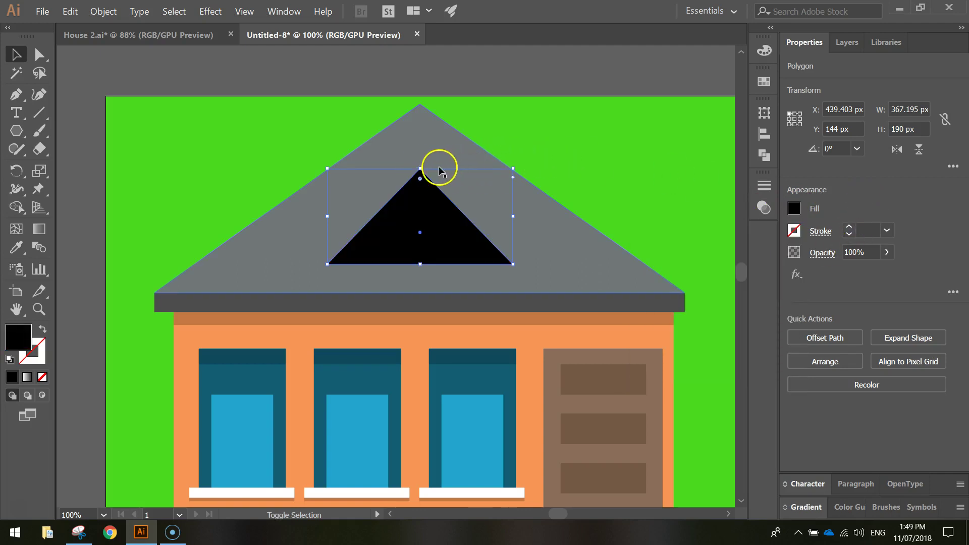
left_click_drag(419, 166, 422, 182)
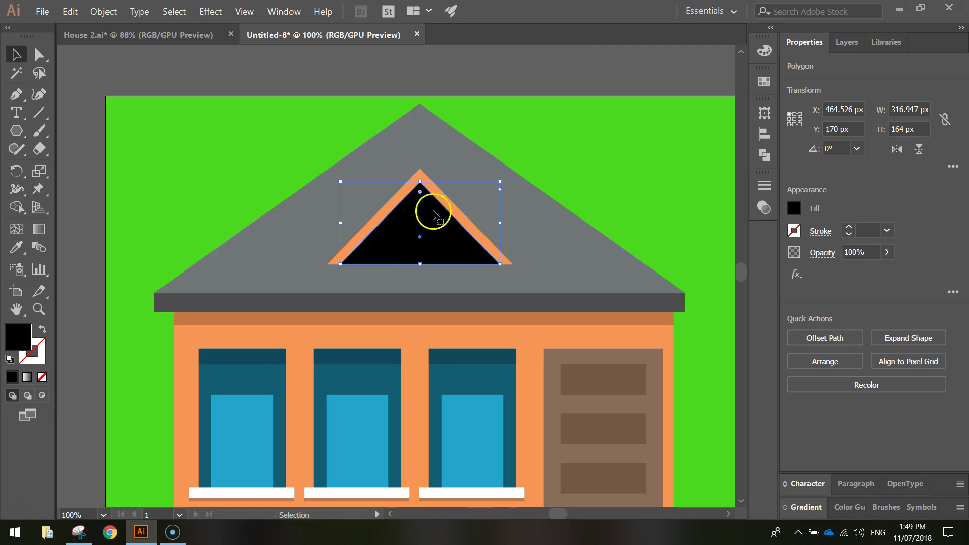
Duplicate the black triangle in place directly on top of itself
left_click(591, 179)
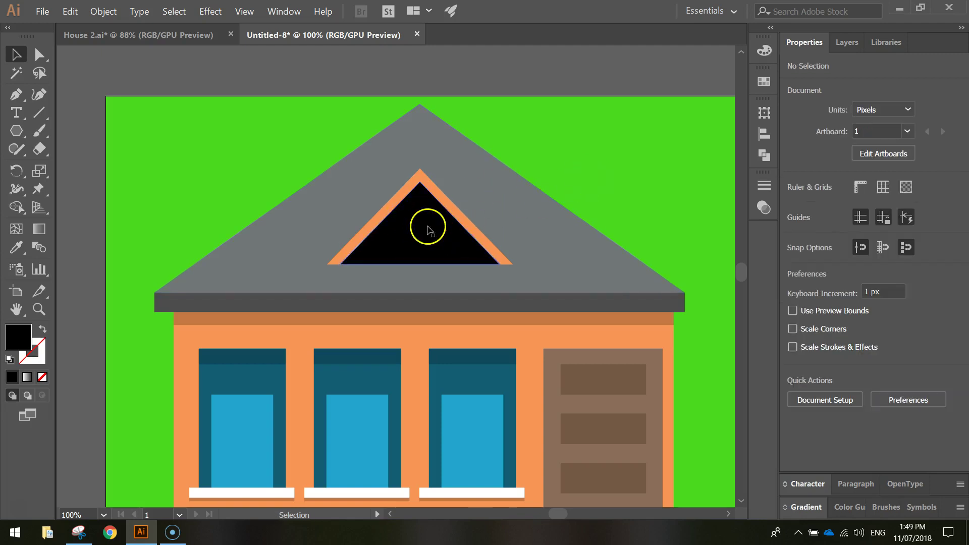
left_click(429, 225)
key("a")
key("v")
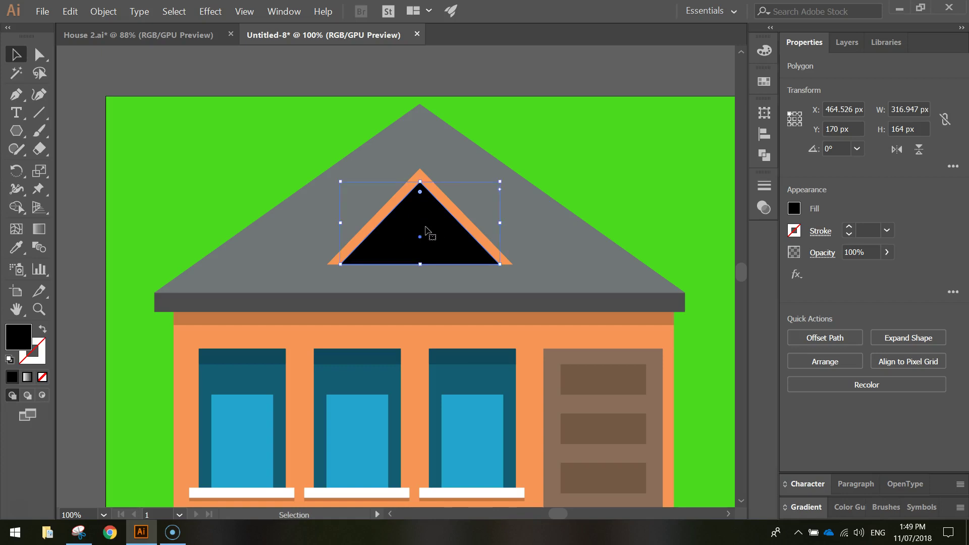
key("a")
key("v")
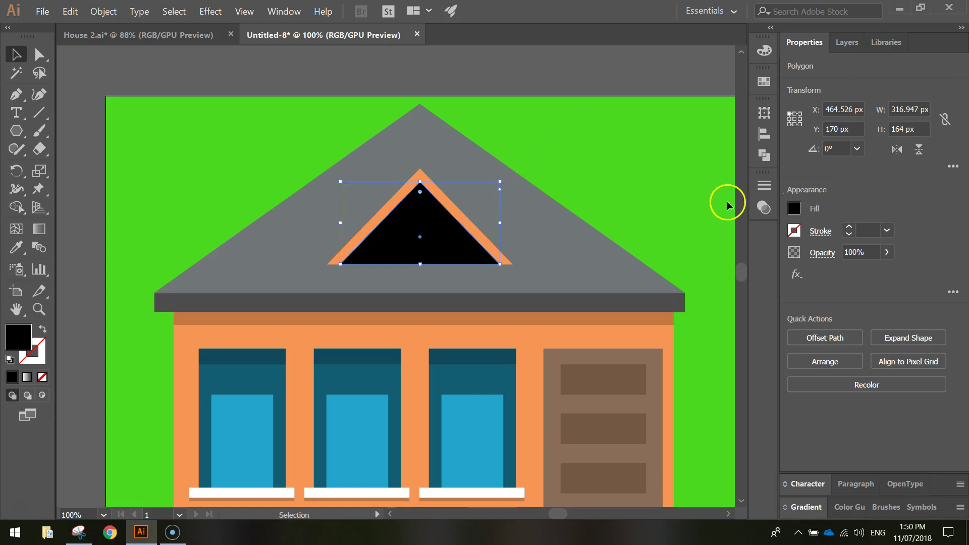
Fill the copy teal 135d72 and shrink it to 296 x 153 px, leaving a black edge
left_click(792, 208)
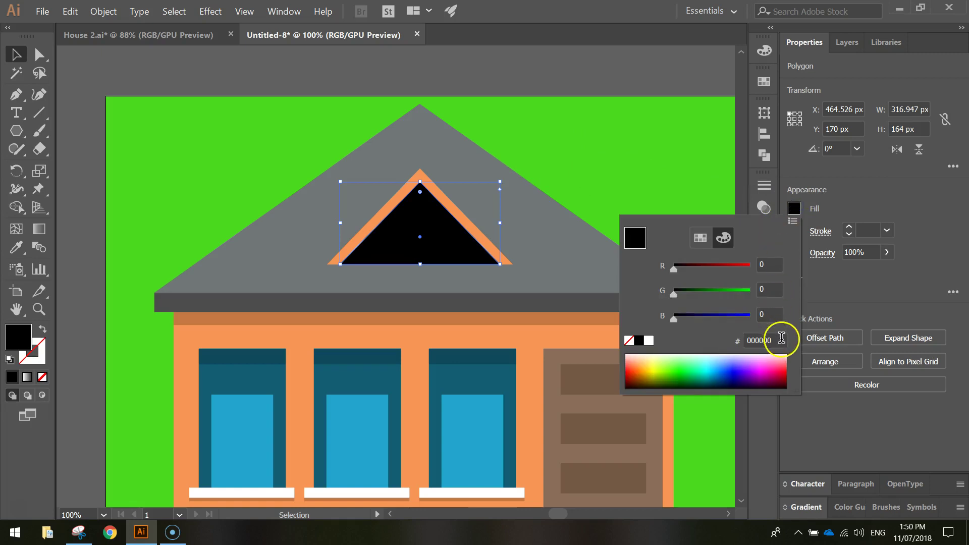
left_click(781, 338)
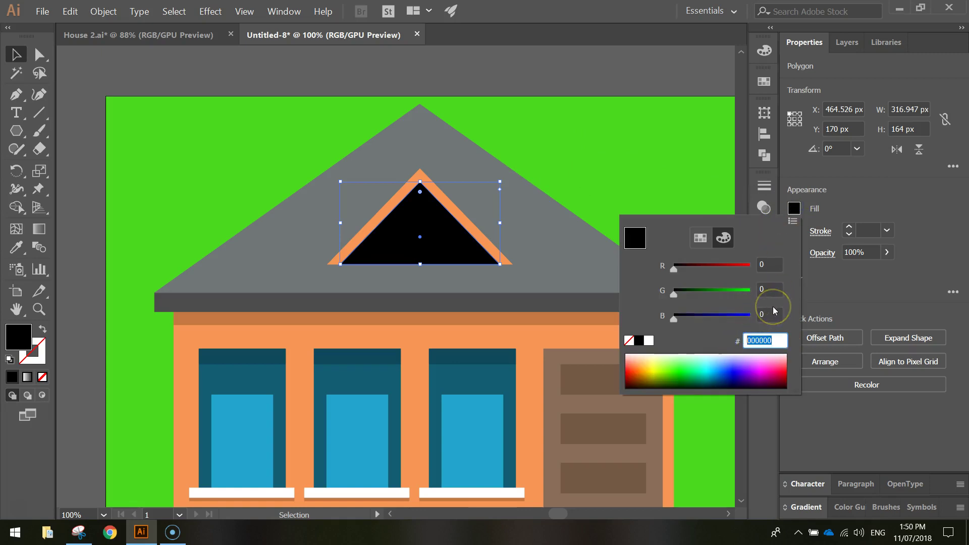
type("135d72")
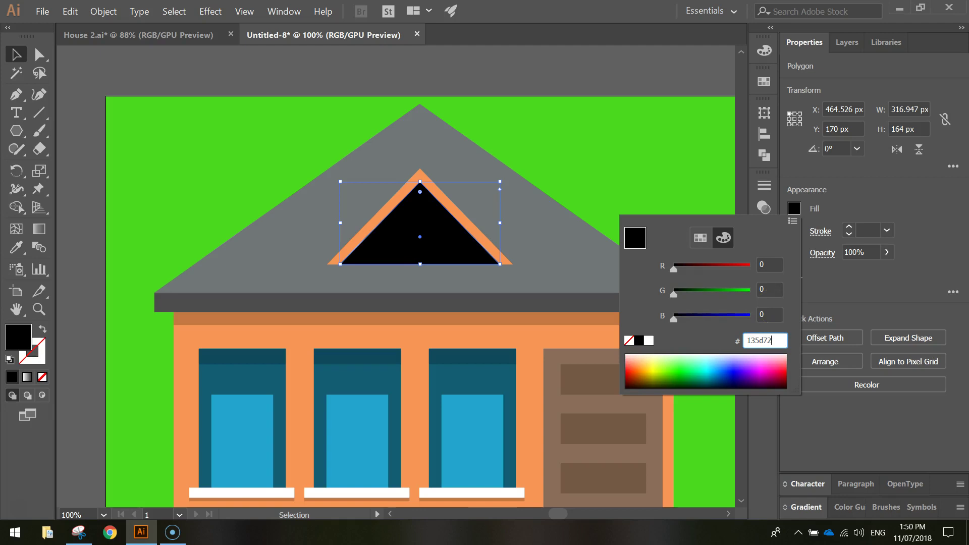
key("Return")
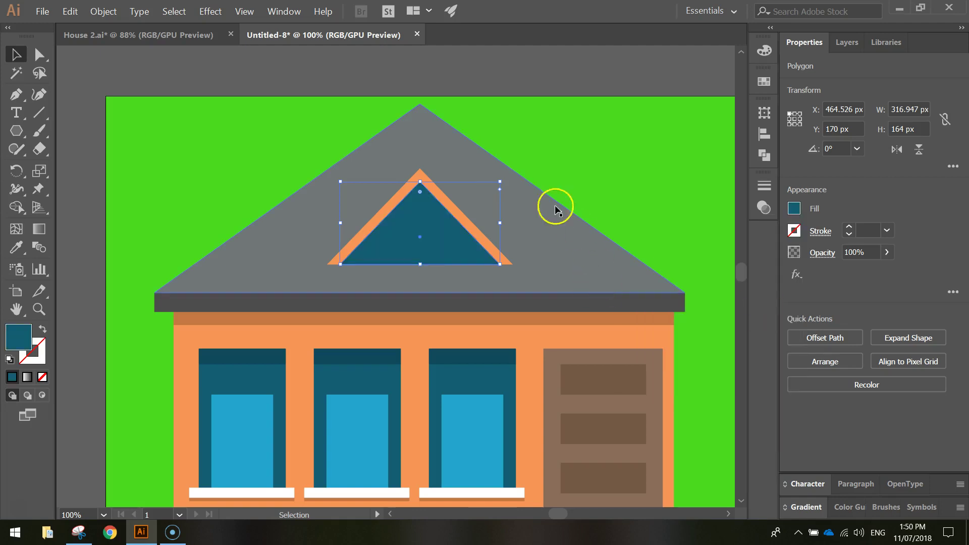
left_click(419, 187)
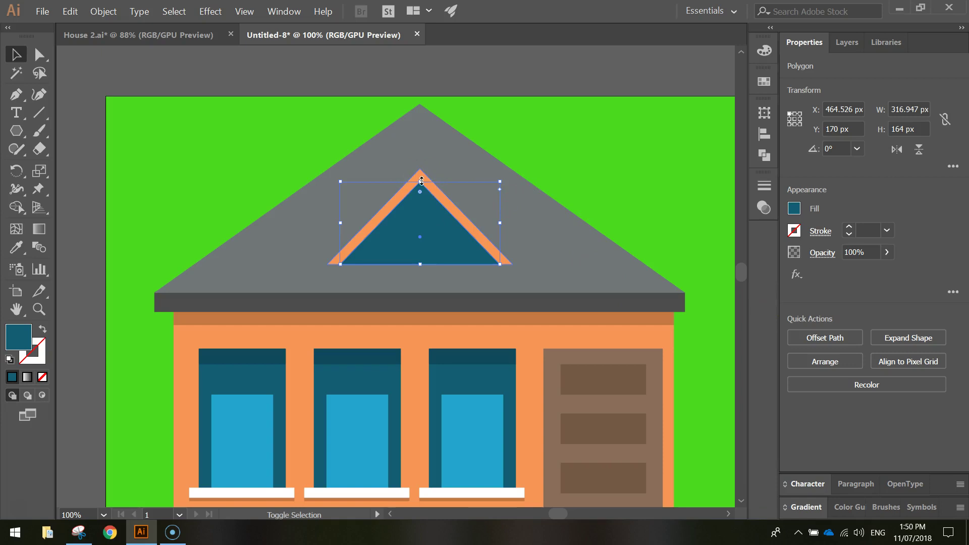
left_click_drag(422, 181, 420, 189)
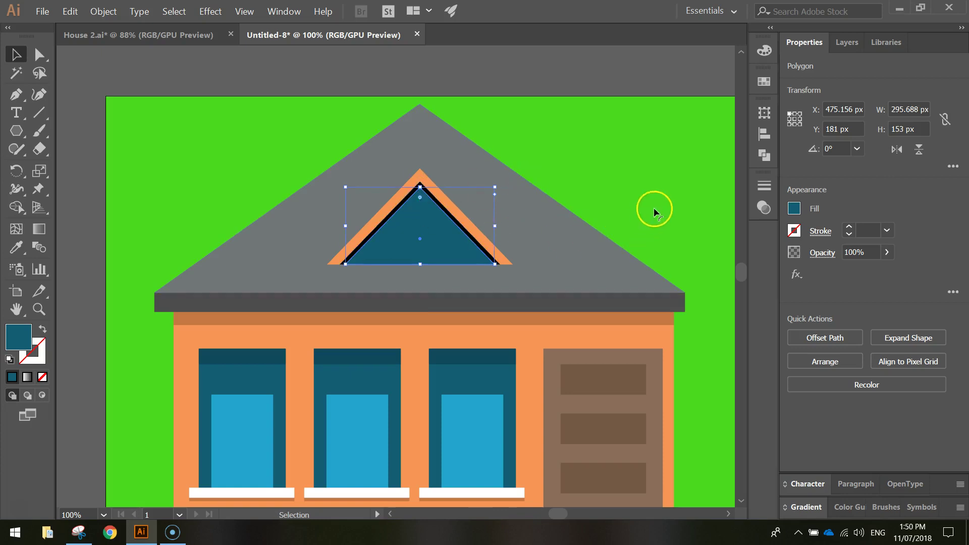
left_click(525, 67)
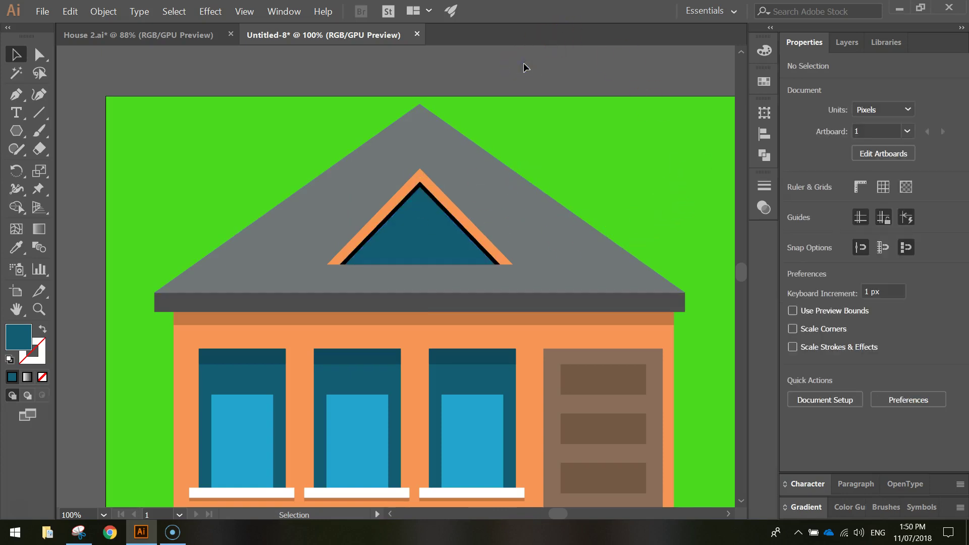
Duplicate the teal triangle, fill it light blue 21a5cc, and shrink it to 203 x 105 px at the base
left_click(433, 222)
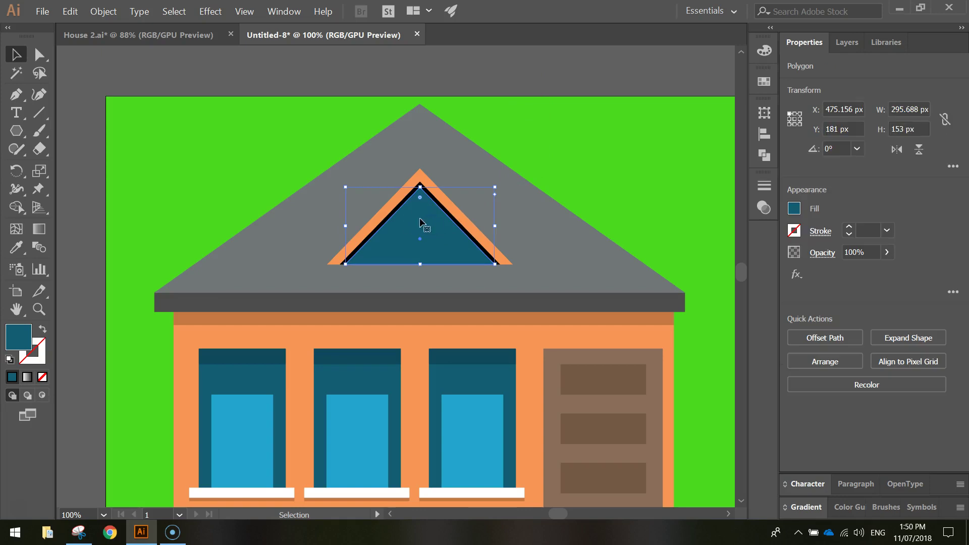
key("a")
key("v")
left_click(793, 209)
left_click(762, 339)
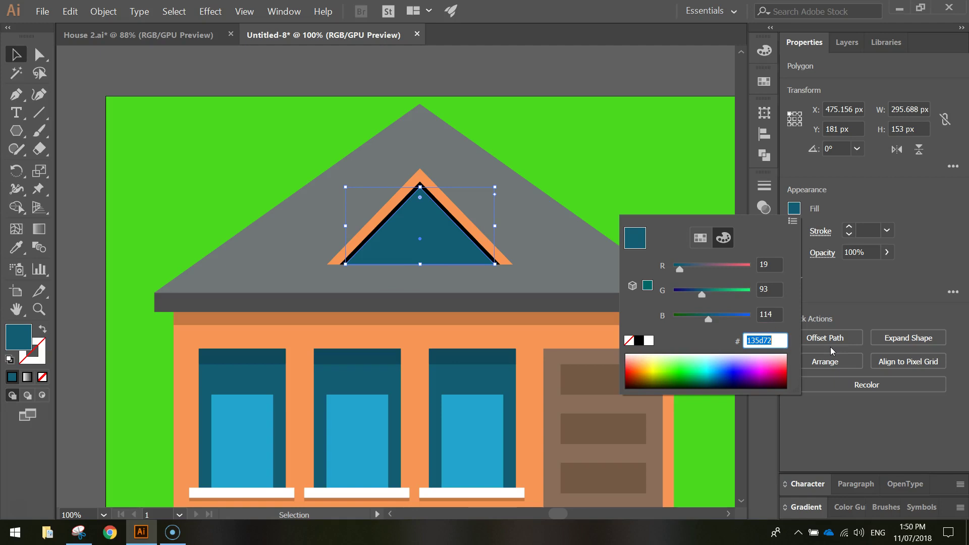
type("21a5cc")
key("Return")
left_click_drag(420, 187, 420, 211)
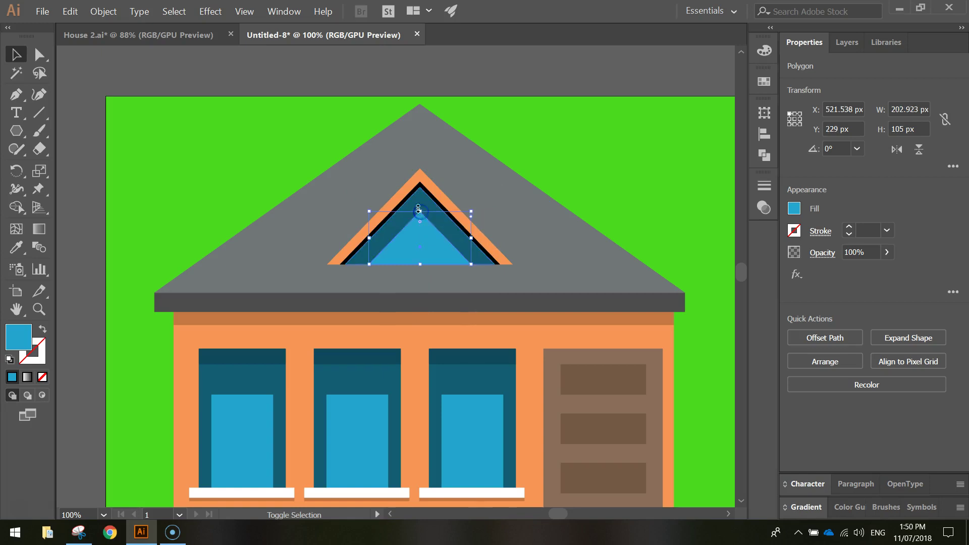
left_click(241, 90)
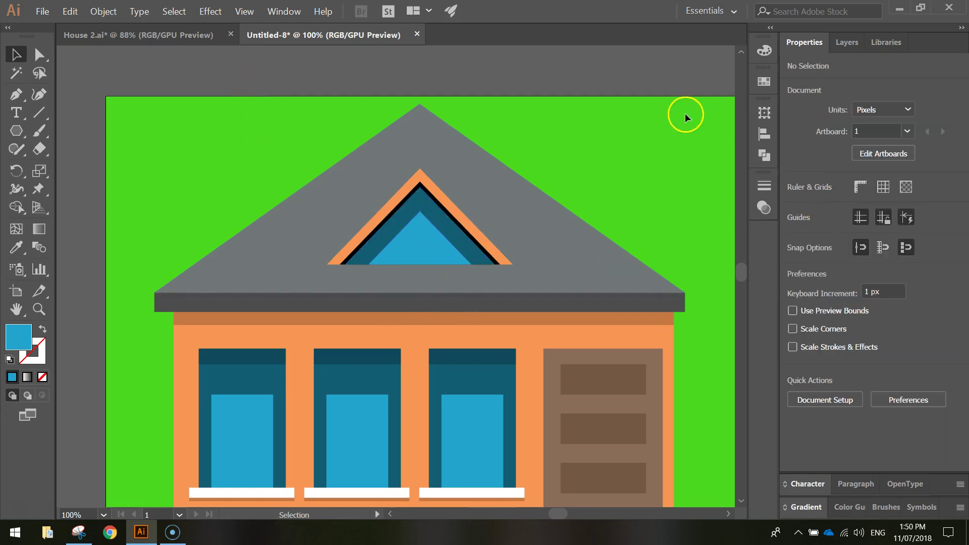
Fit the entire house artboard in the window with Ctrl+0
key("ctrl+0")
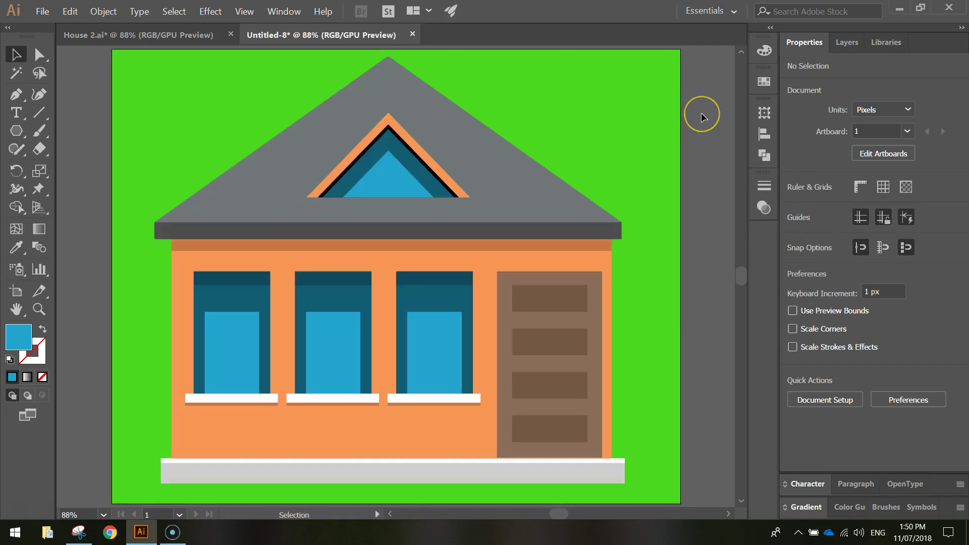